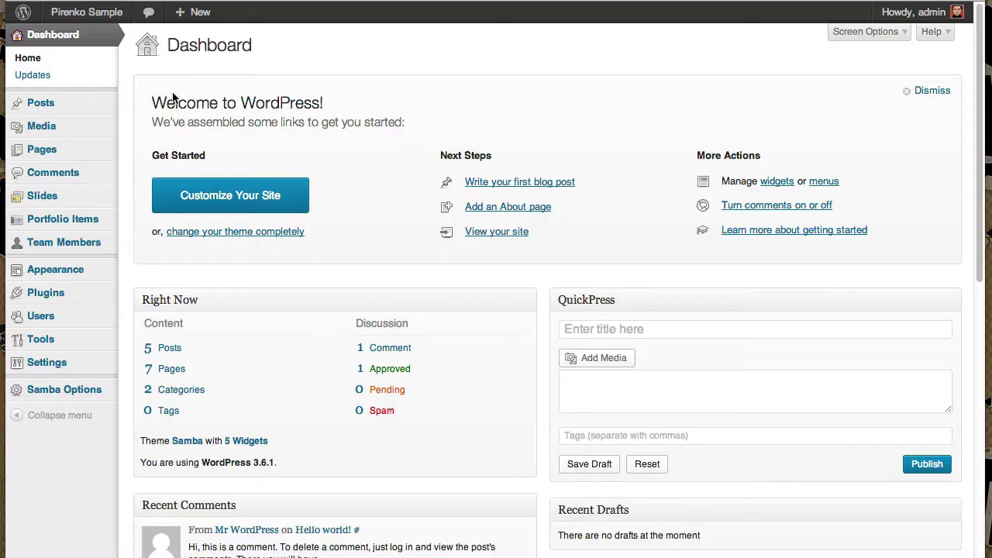
Open John Doe's entry from All Members for editing
mouse_move(106, 245)
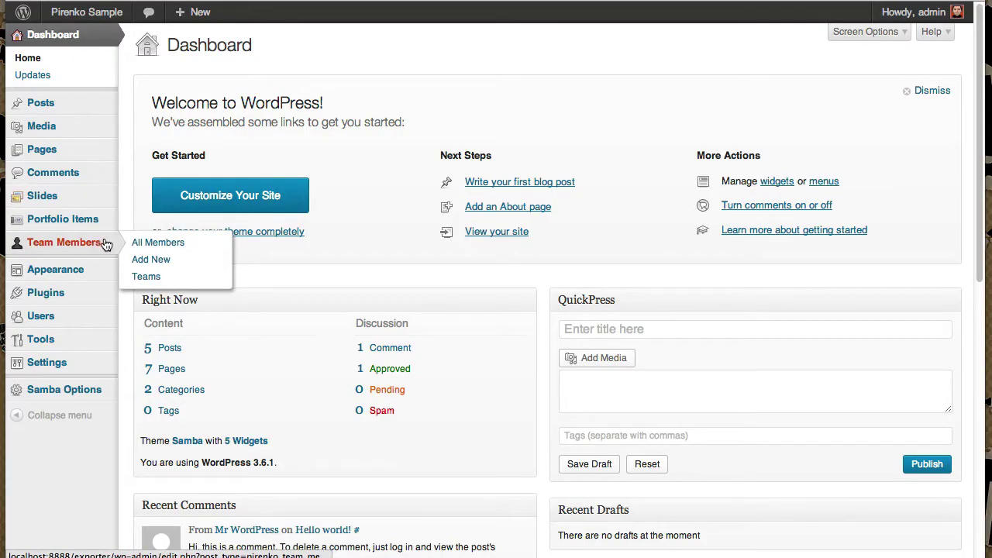
left_click(147, 243)
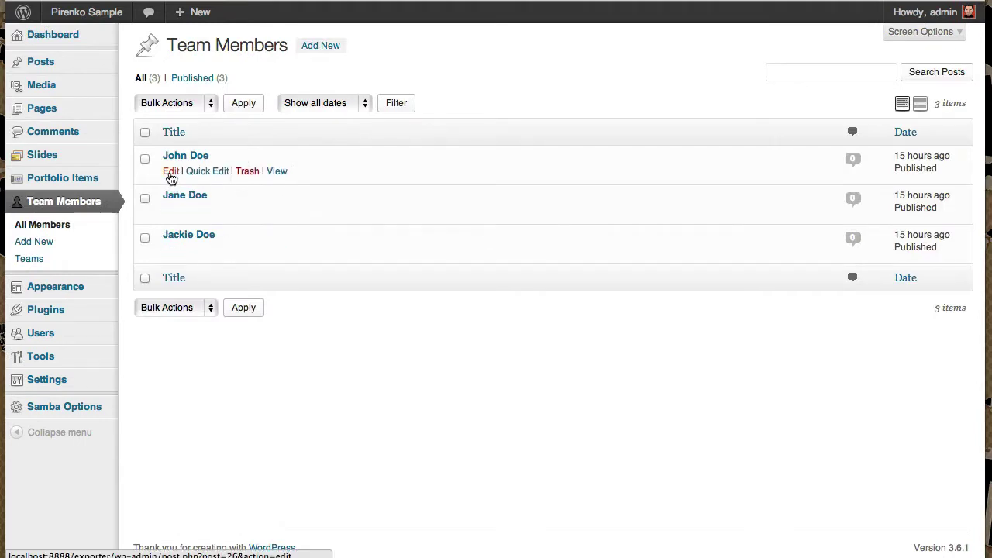
left_click(172, 176)
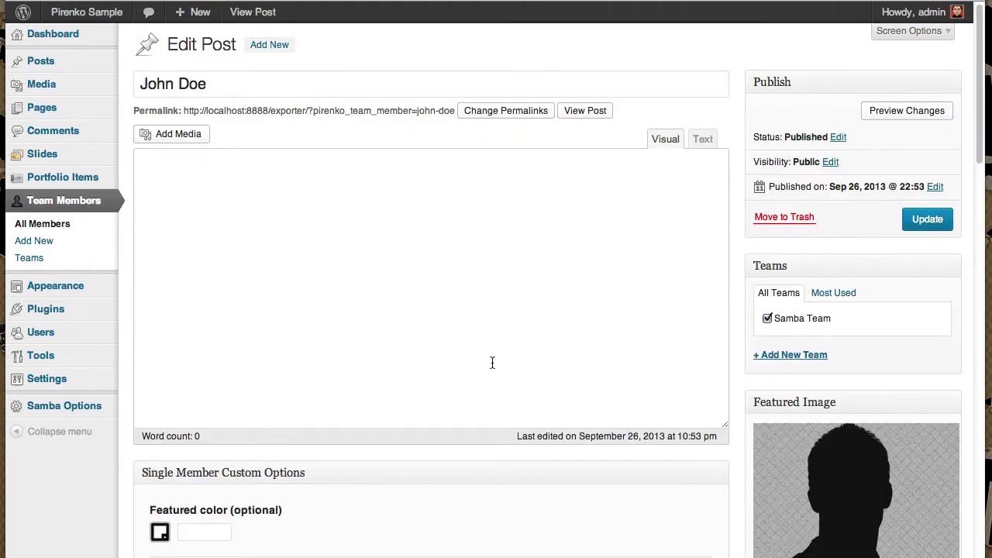
scroll(492, 362, "down", 5)
Upload member-3-sm.jpg and set it as John Doe's featured image
left_click(873, 220)
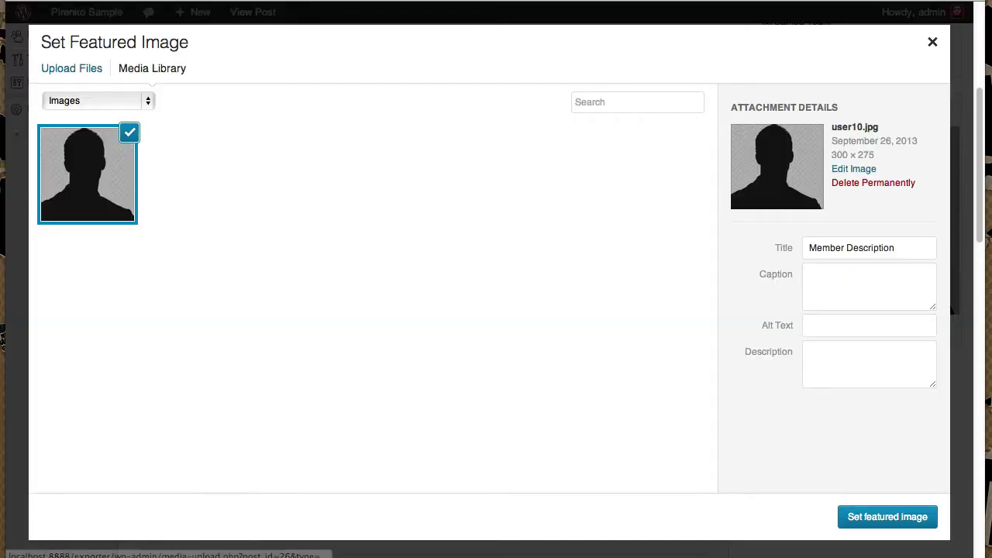
left_click_drag(423, 337, 728, 371)
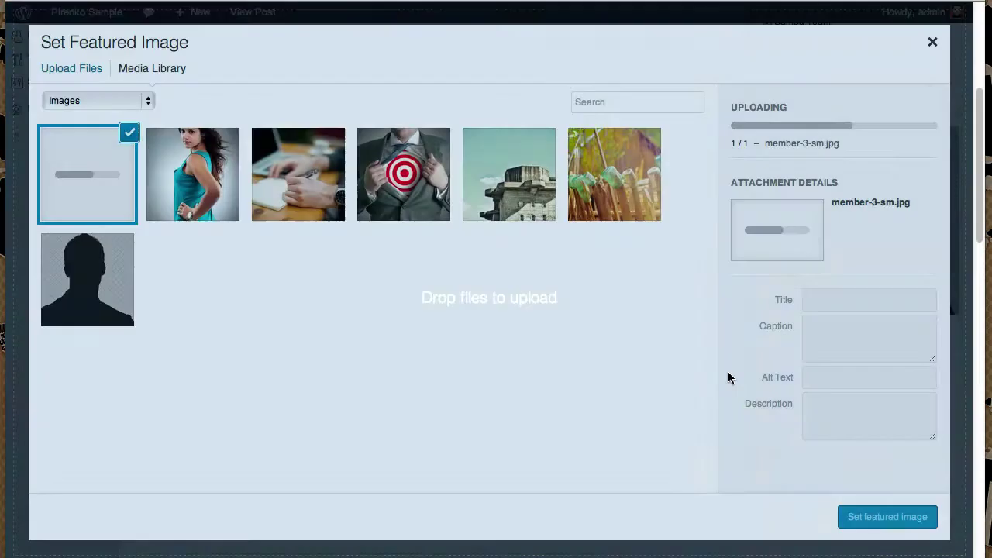
left_click(873, 516)
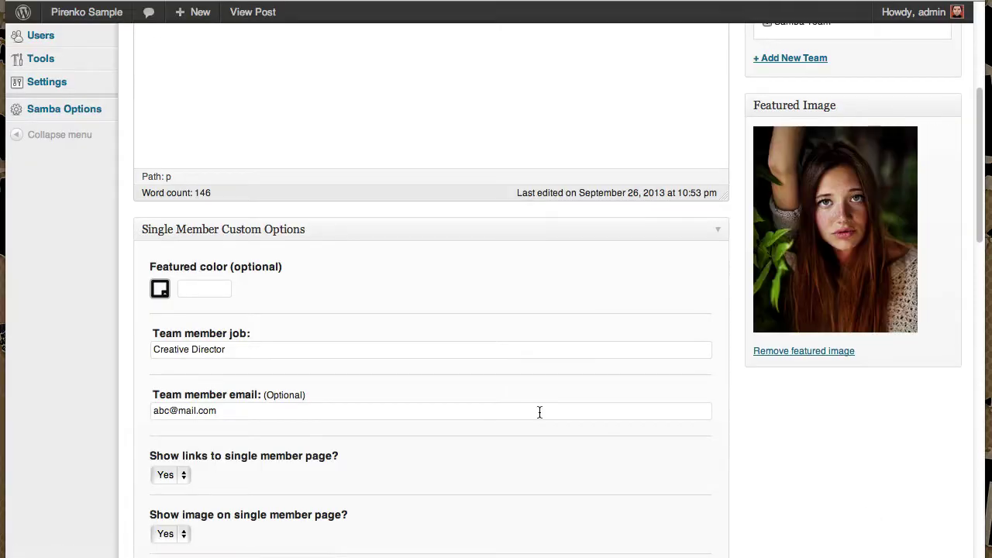
Copy the Orange colour code #f39c12 from the flat UI palette site
scroll(539, 412, "up", 2)
scroll(540, 417, "up", 1)
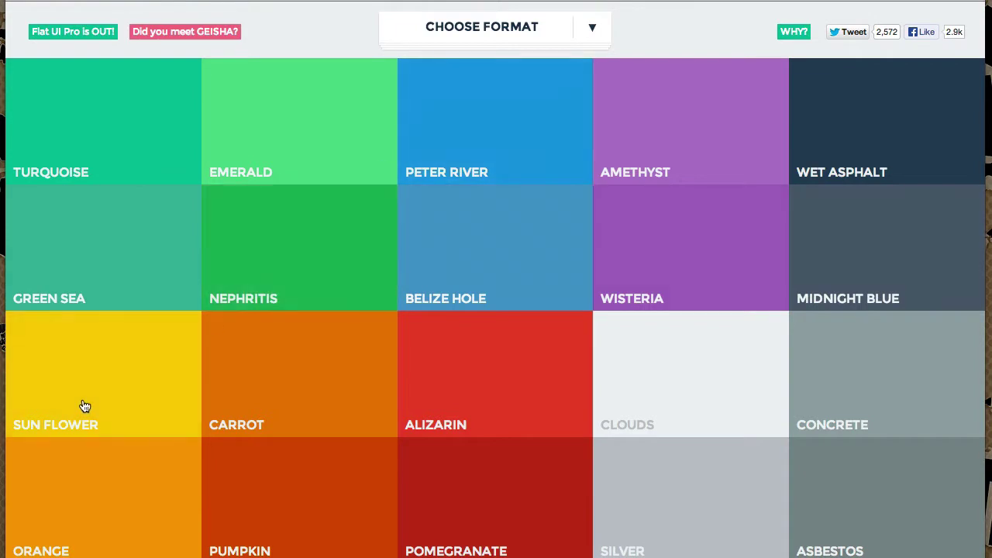
left_click(56, 547)
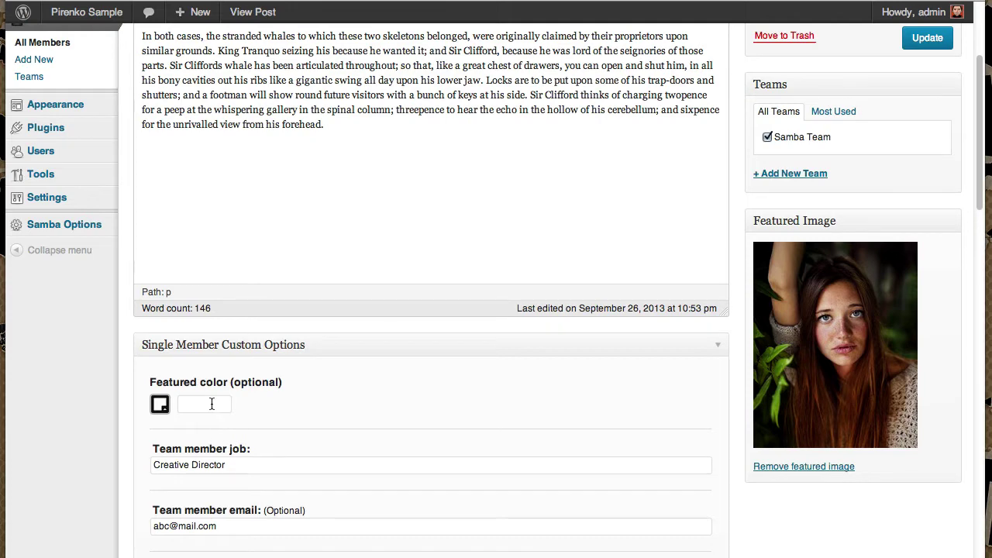
Paste #f39c12 into John Doe's Featured color field and update the member
left_click(211, 404)
type("#f39c12")
scroll(325, 410, "down", 3)
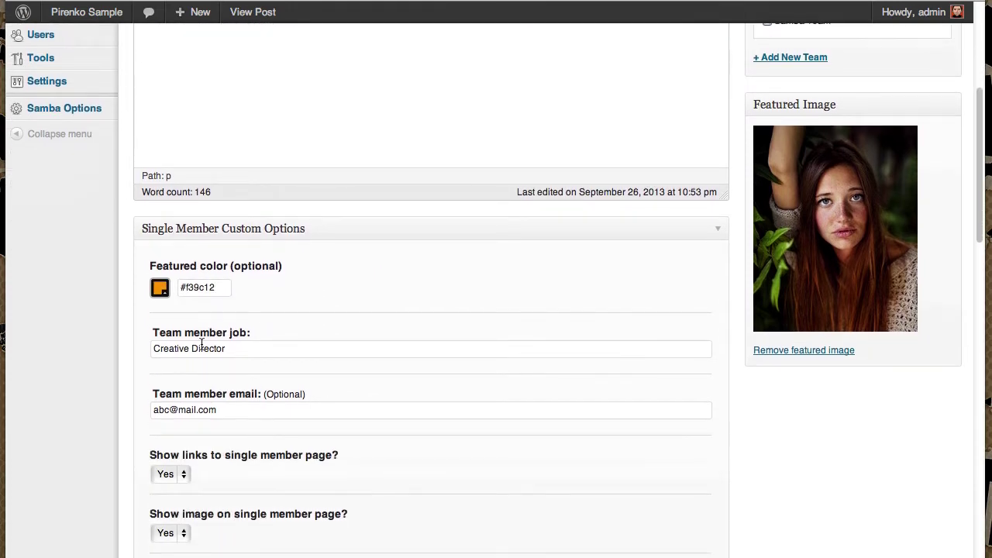
scroll(210, 356, "down", 1)
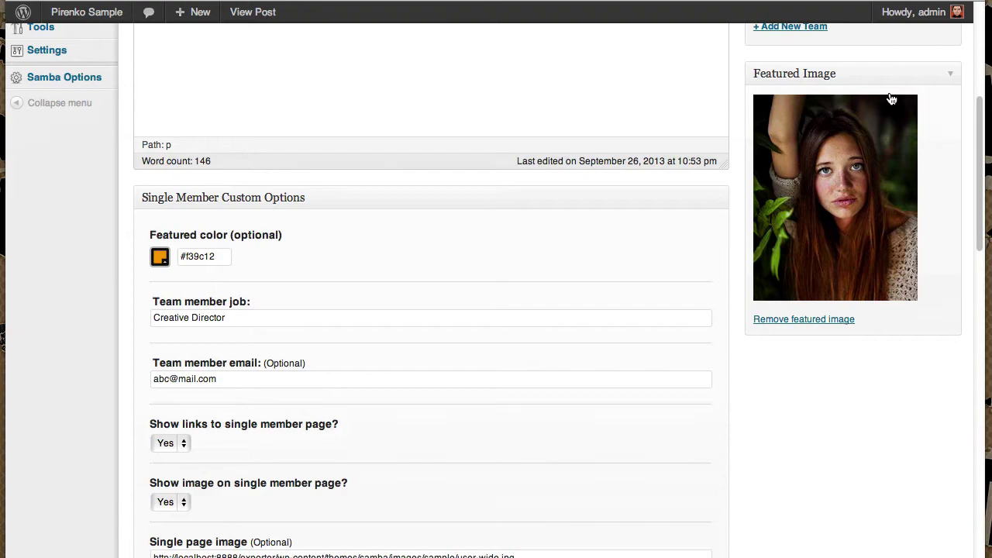
scroll(891, 99, "up", 5)
left_click(929, 43)
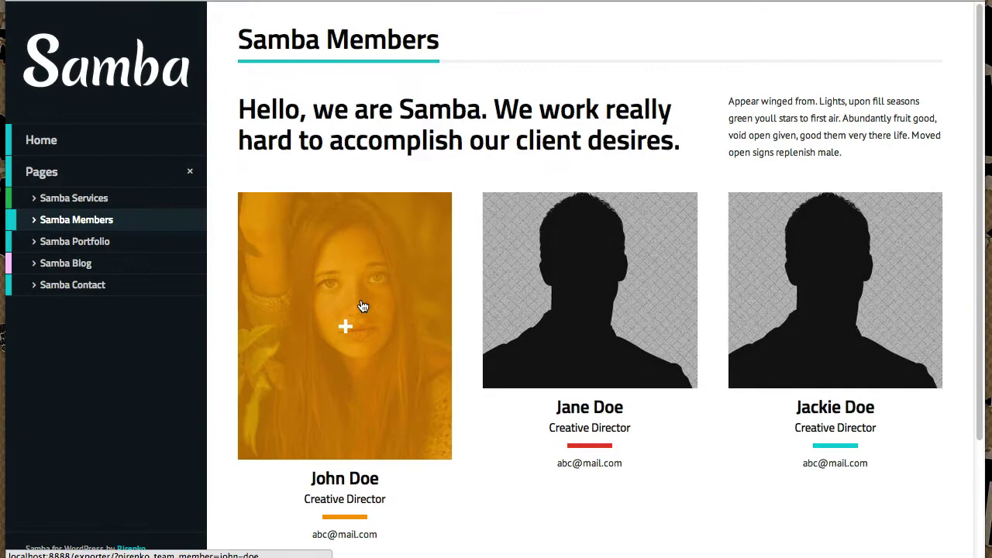
Scroll the Samba Members page to see John Doe's card with the new portrait and orange bar
scroll(454, 150, "down", 3)
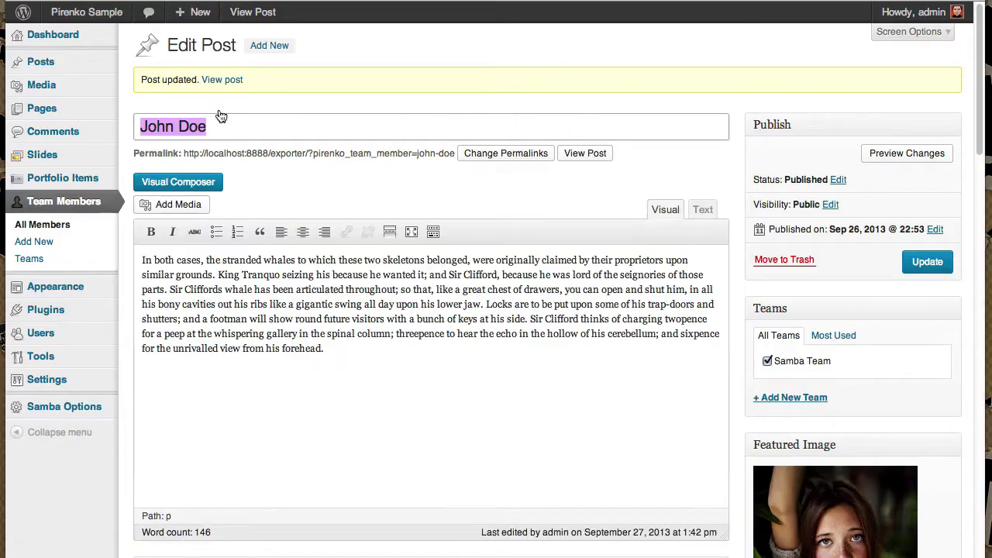
scroll(224, 265, "down", 8)
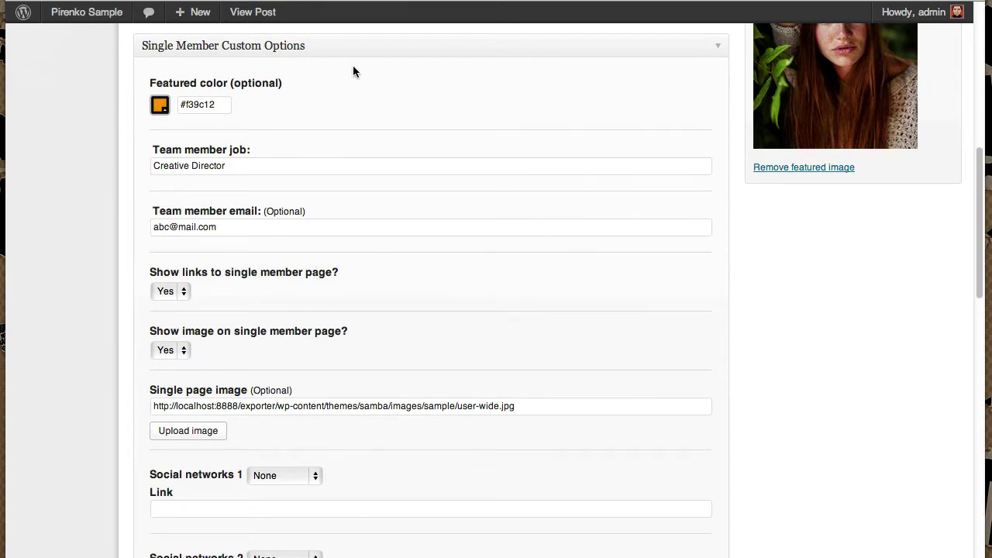
Set 'Show links to single member page?' to No and update John Doe
left_click(164, 291)
left_click(169, 306)
scroll(376, 298, "up", 8)
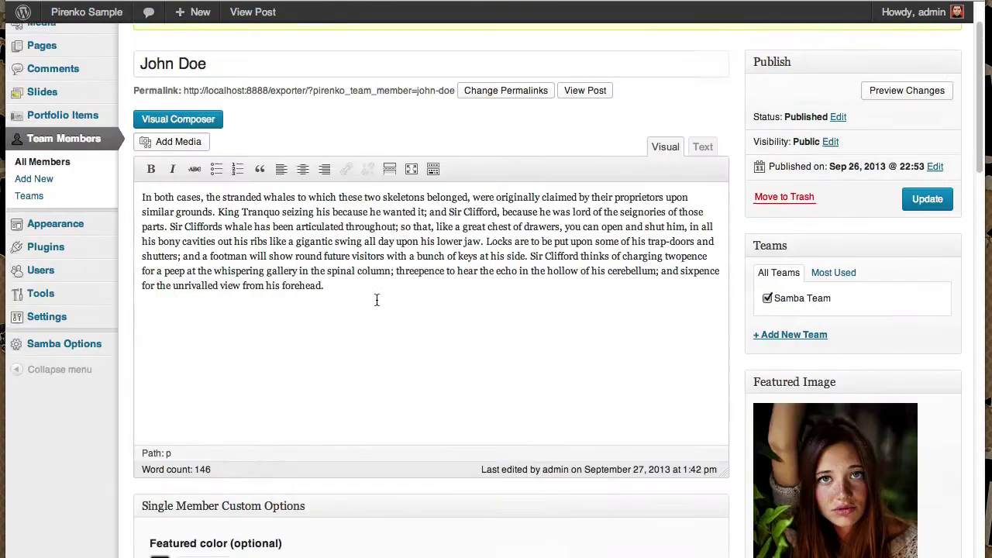
scroll(376, 300, "up", 2)
left_click(915, 262)
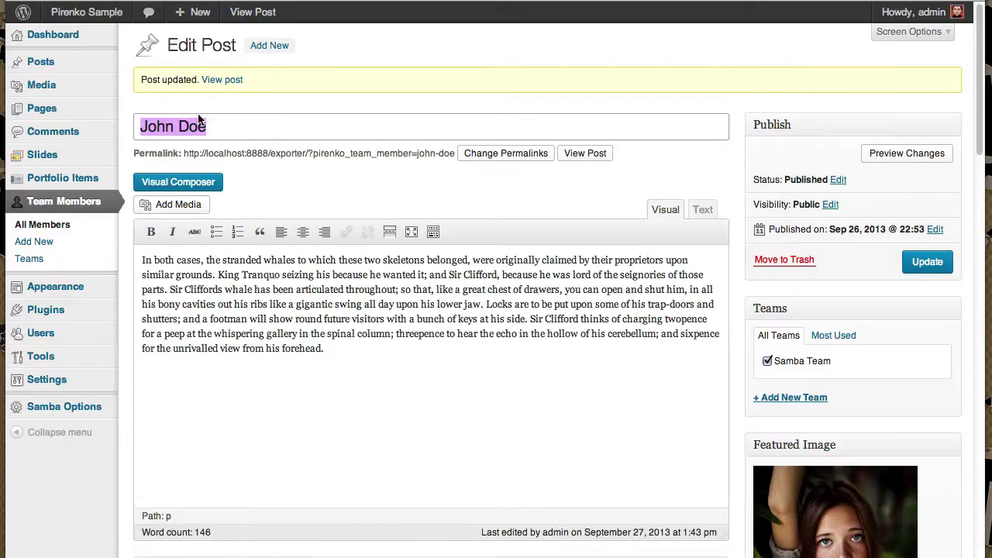
Switch 'Show links to single member page?' back to Yes
scroll(191, 319, "down", 10)
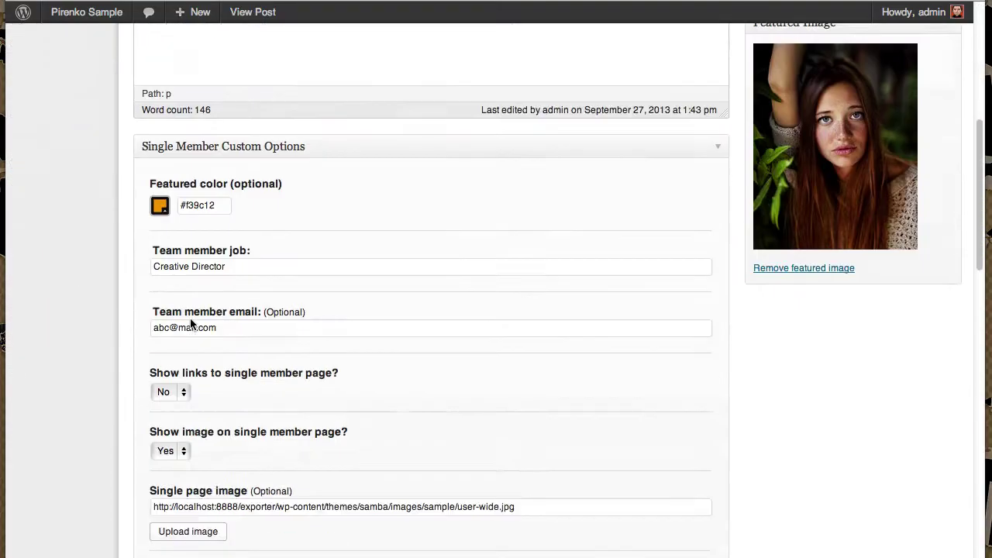
left_click(159, 298)
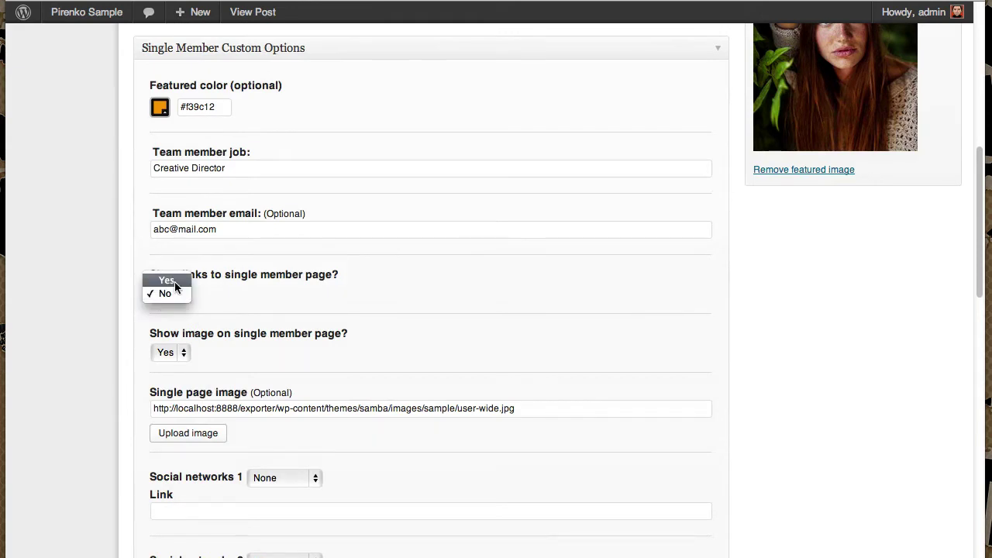
left_click(174, 281)
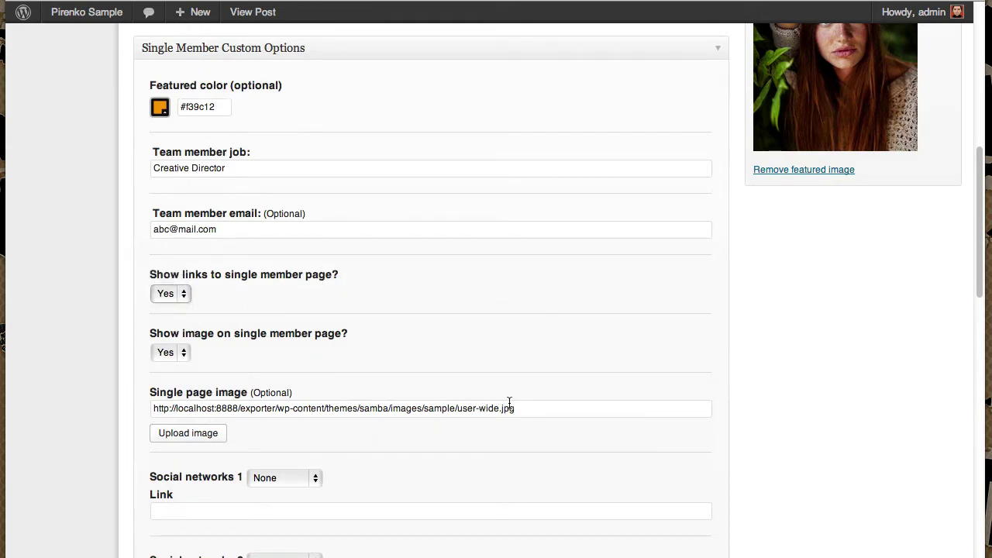
Delete the Single page image URL and update the member
left_click_drag(531, 408, 113, 369)
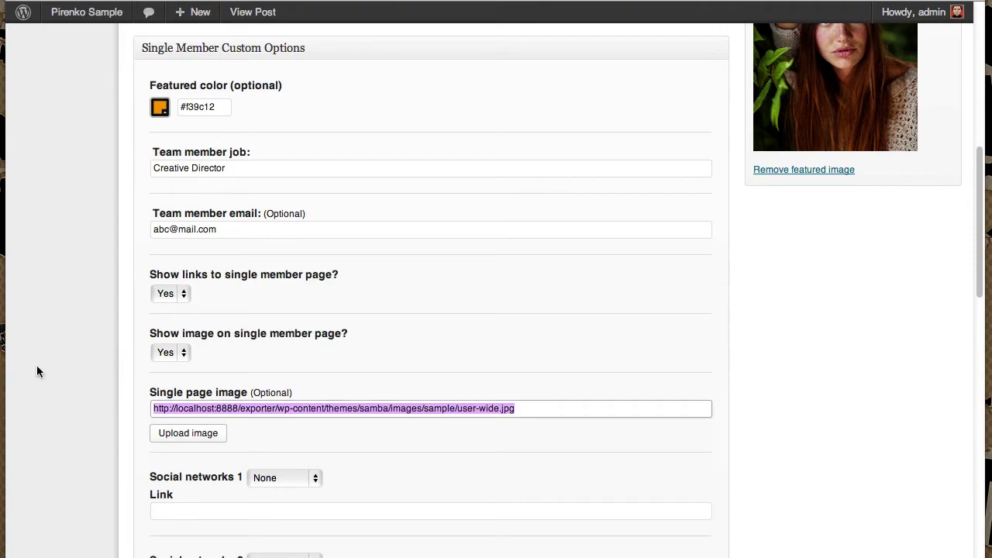
key("BackSpace")
scroll(429, 339, "down", 1)
scroll(428, 339, "up", 1)
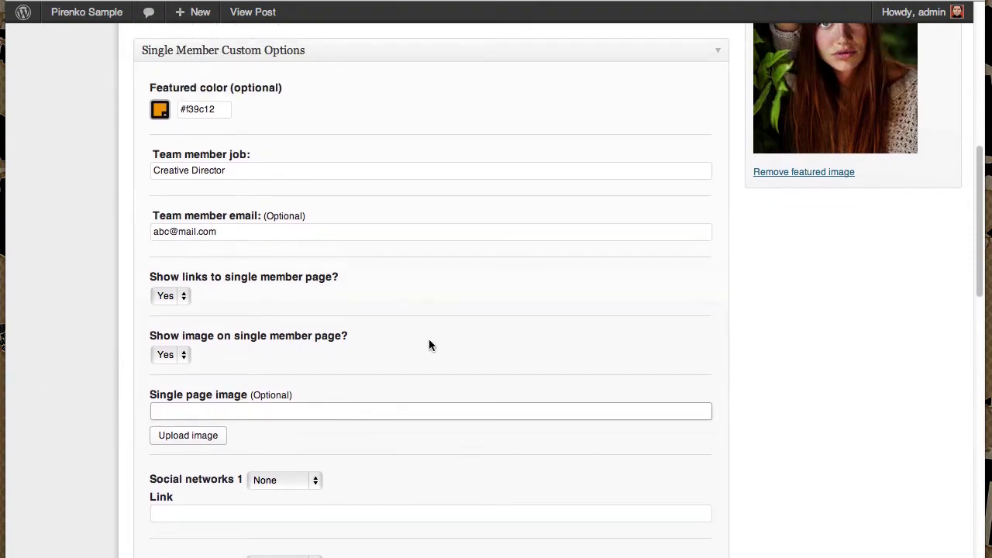
scroll(430, 344, "up", 5)
scroll(746, 217, "up", 3)
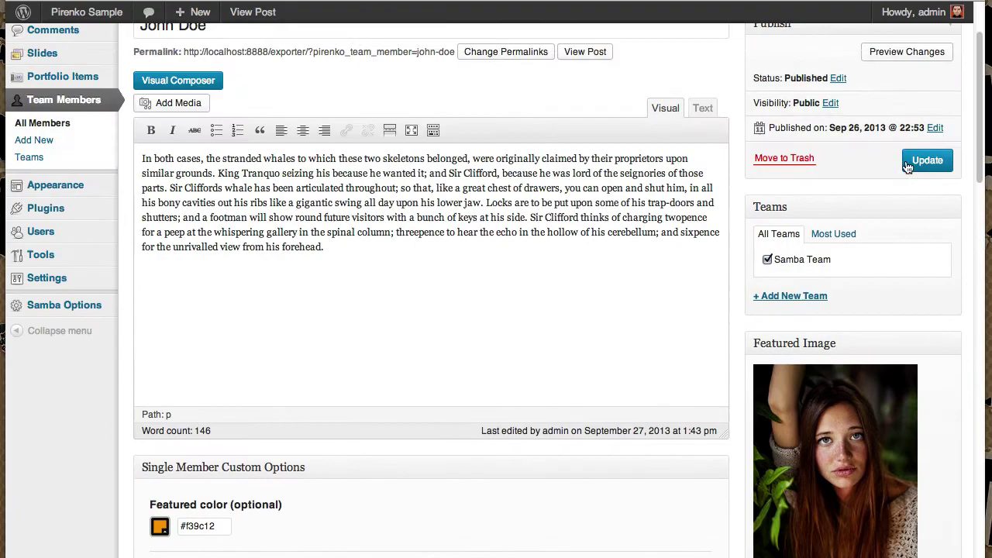
left_click(923, 160)
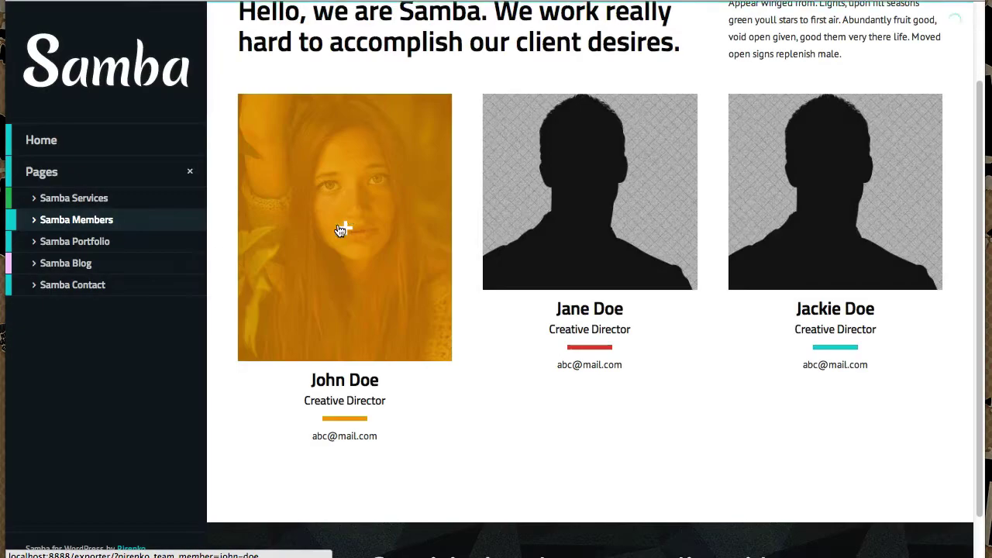
Open John Doe's single member page from his photo and scroll through his portrait and bio
left_click(345, 224)
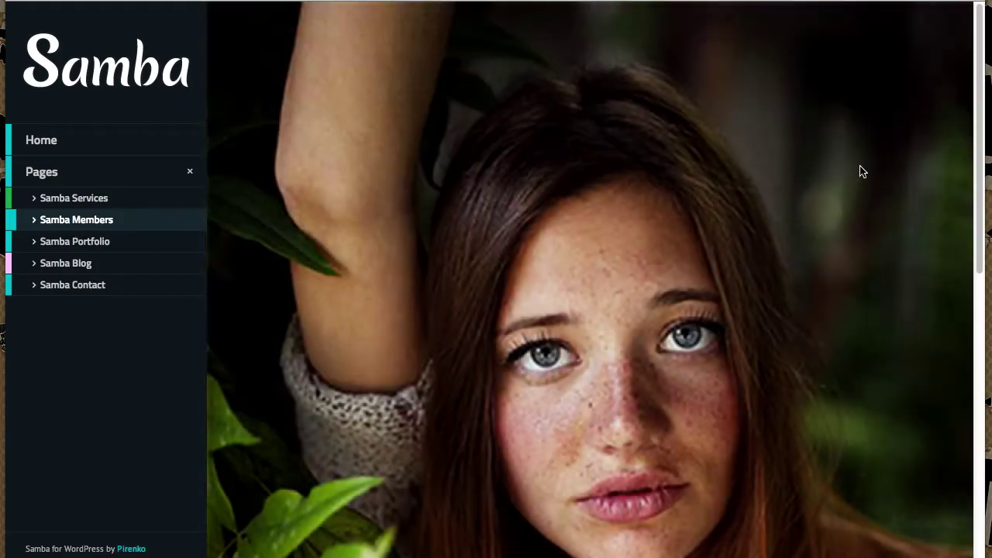
scroll(861, 168, "down", 6)
scroll(784, 166, "up", 8)
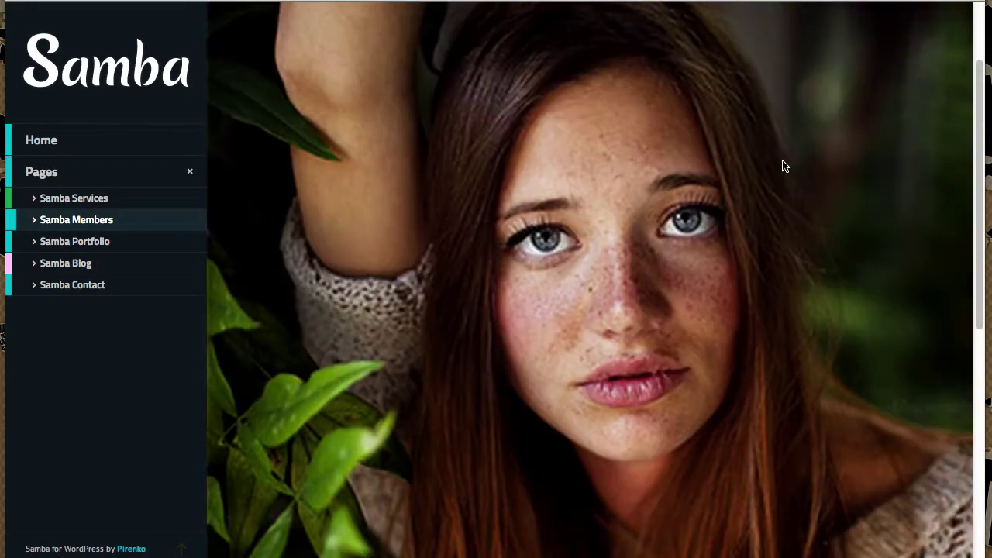
scroll(782, 165, "down", 6)
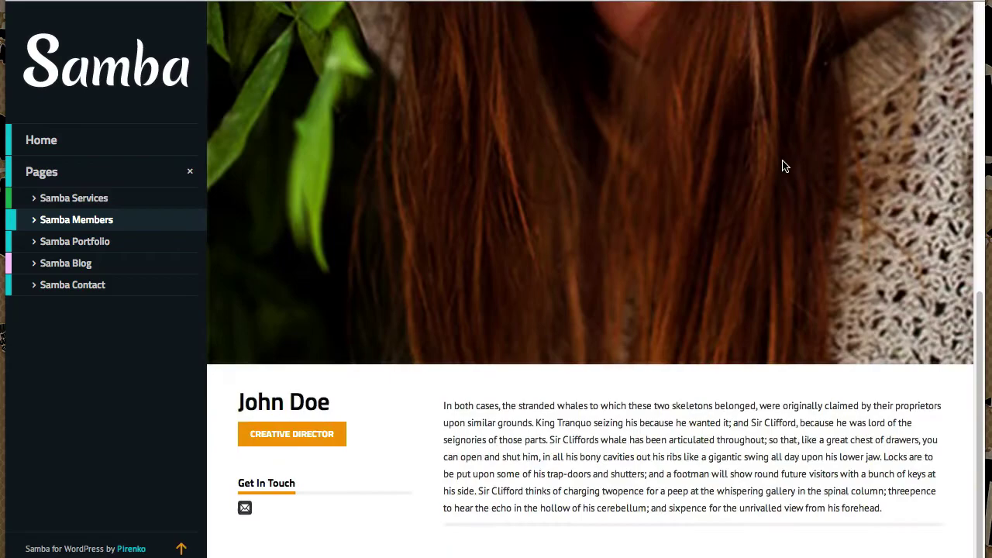
scroll(781, 163, "up", 5)
scroll(700, 151, "up", 2)
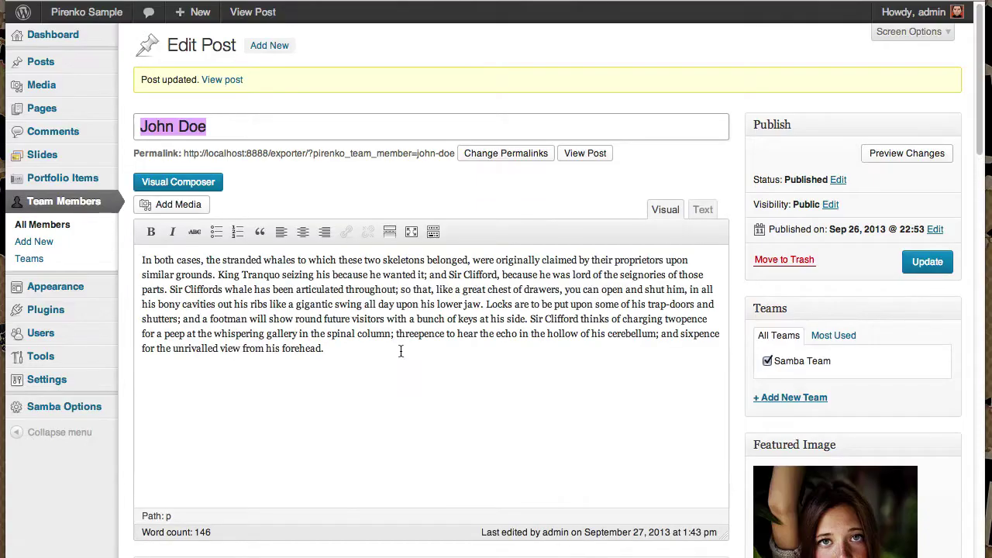
scroll(536, 328, "down", 10)
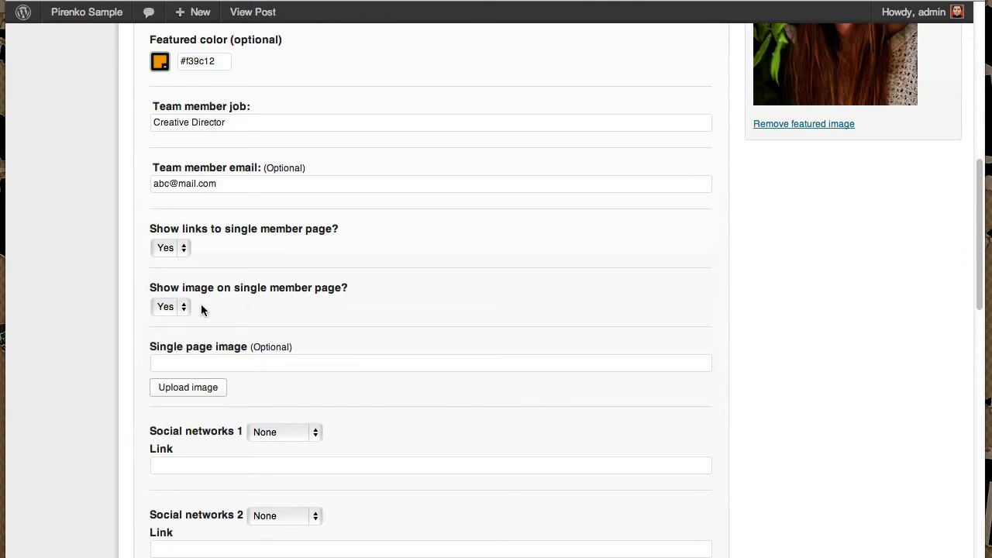
Set 'Show image on single member page?' to No and update John Doe
left_click(172, 307)
left_click(171, 321)
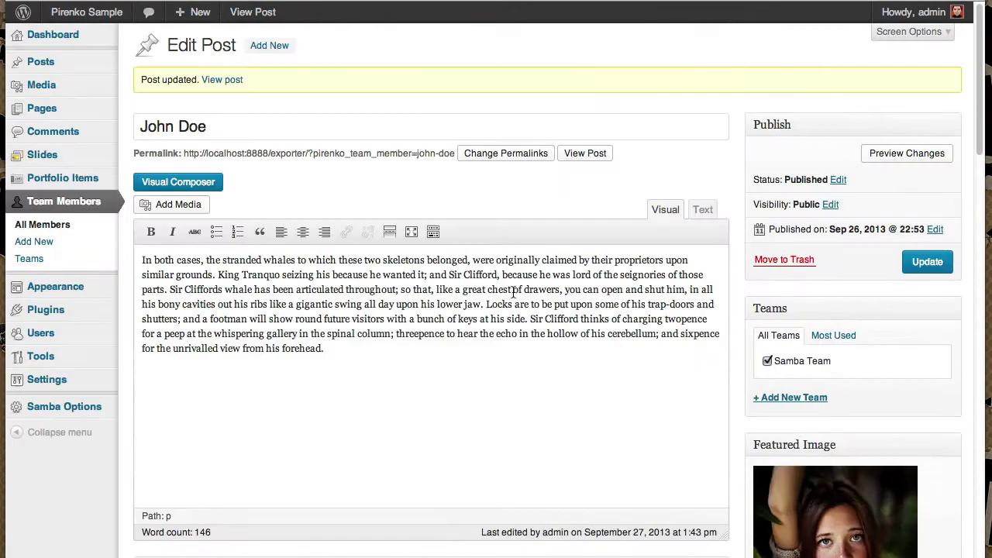
left_click(934, 265)
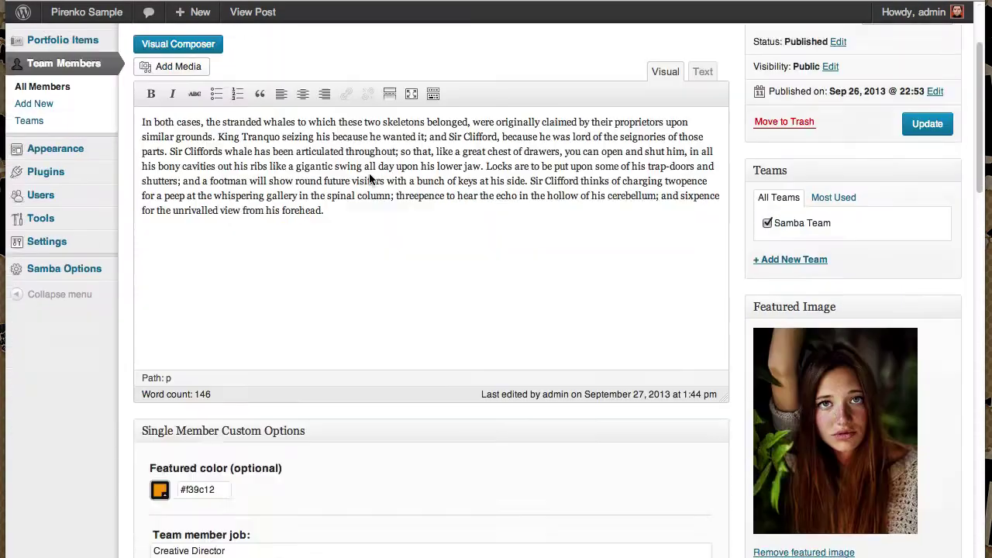
scroll(369, 172, "down", 5)
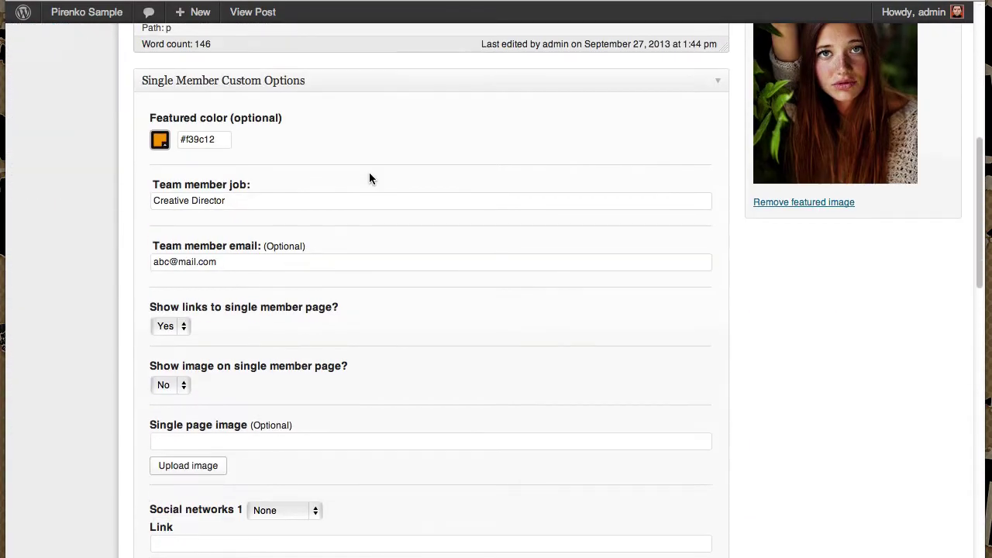
Turn the single-page image back on and insert the uploaded member-4-lg.jpg as its URL
scroll(369, 178, "down", 3)
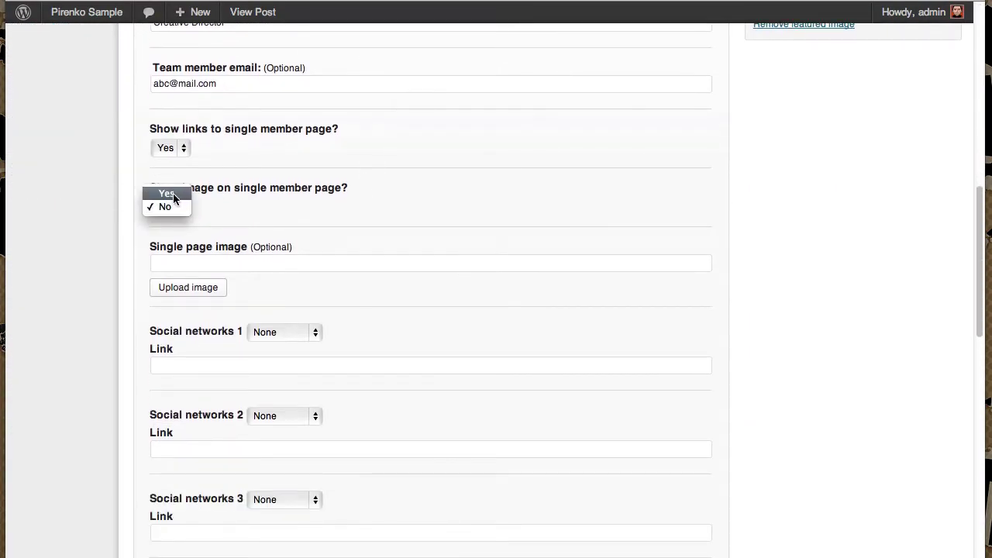
left_click(172, 194)
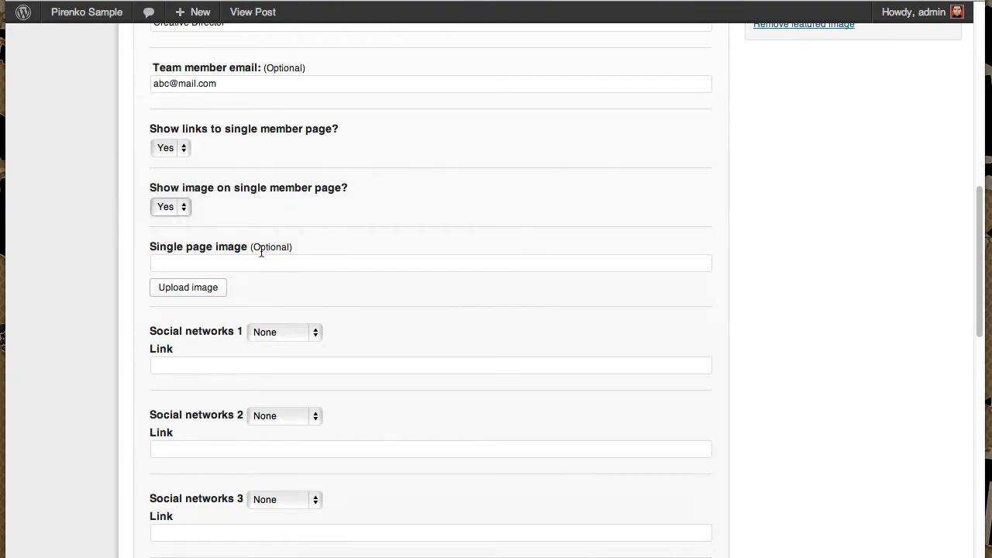
left_click(208, 285)
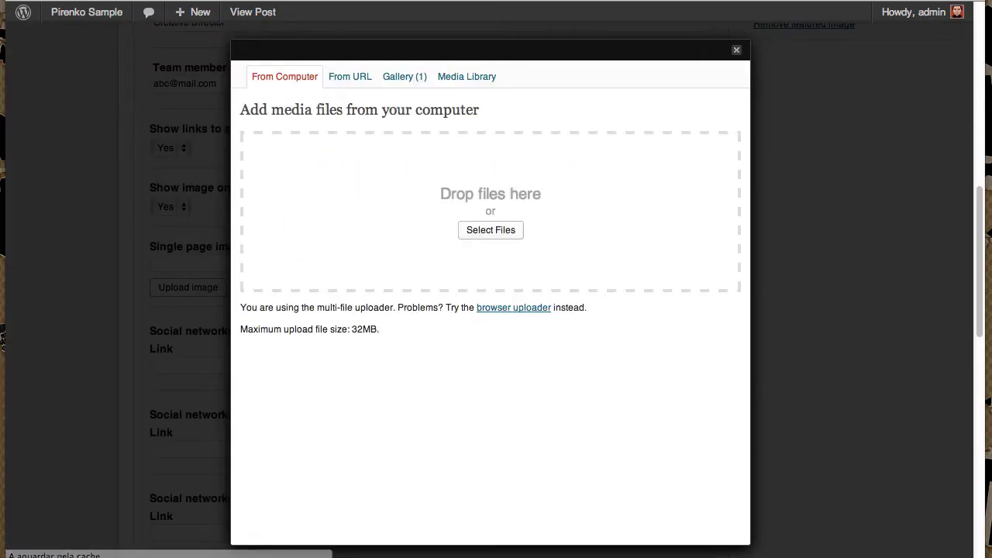
left_click_drag(552, 157, 489, 236)
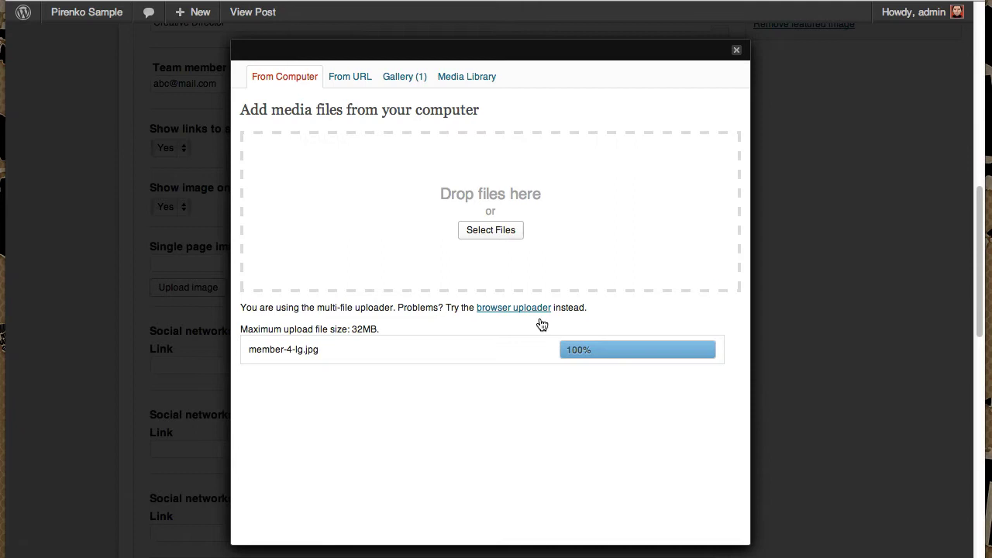
scroll(432, 454, "down", 5)
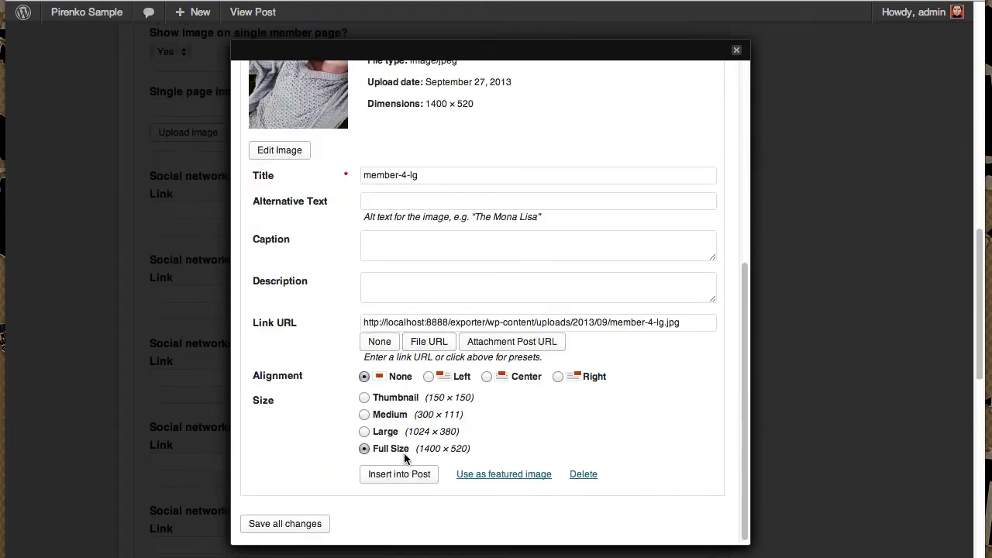
left_click(409, 474)
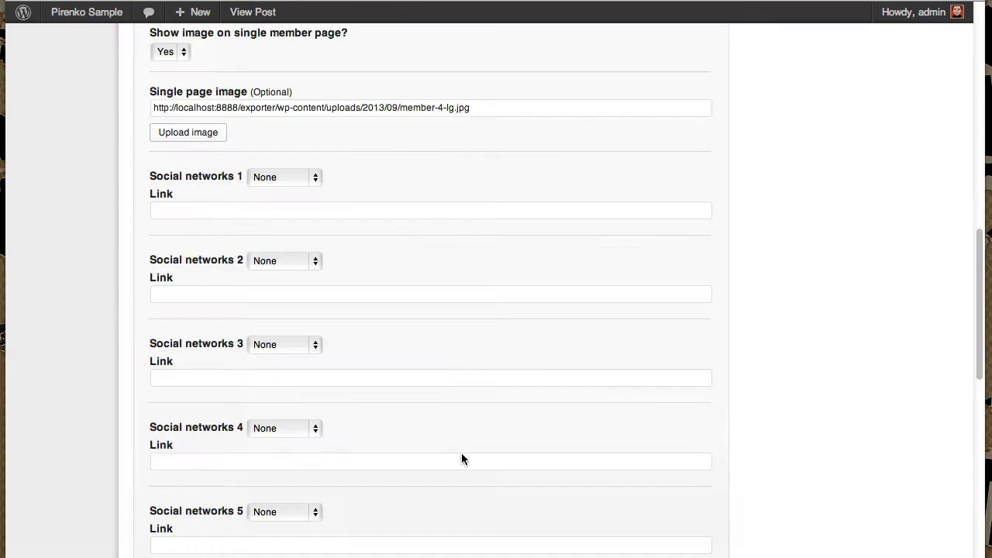
Update John Doe's entry so member-4-lg.jpg appears on his member page
scroll(707, 381, "up", 15)
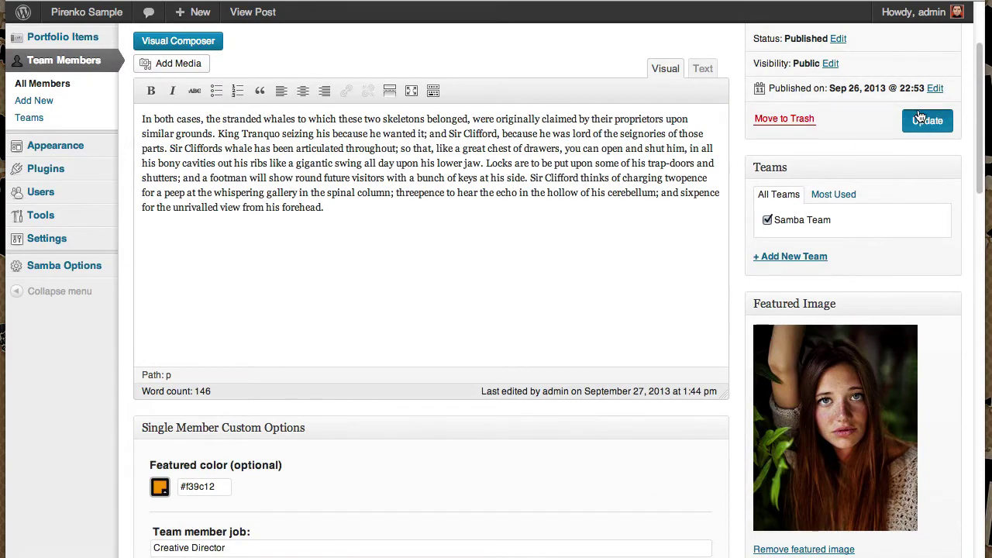
left_click(930, 120)
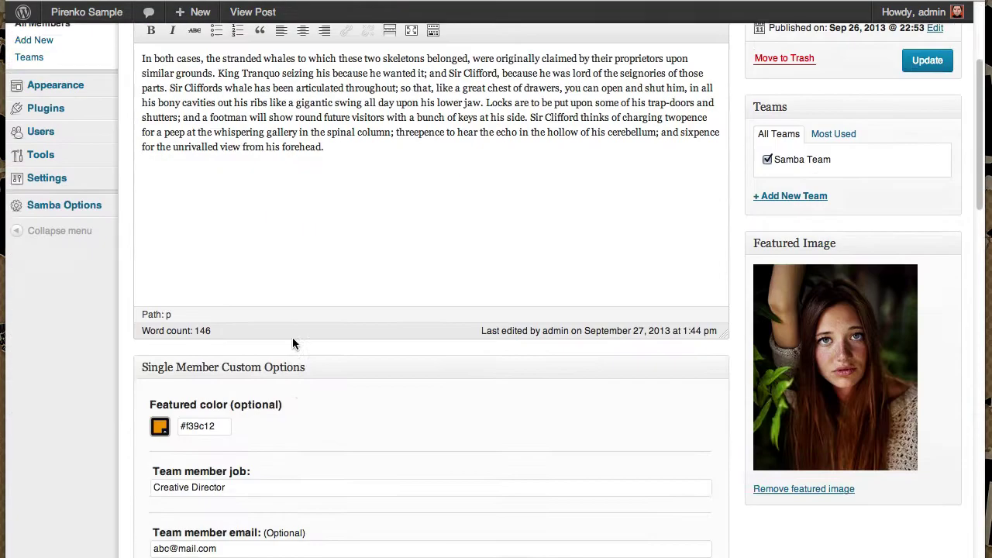
Choose Facebook for Social networks 1 and enter the themeforest portfolio URL as its link
scroll(291, 336, "down", 5)
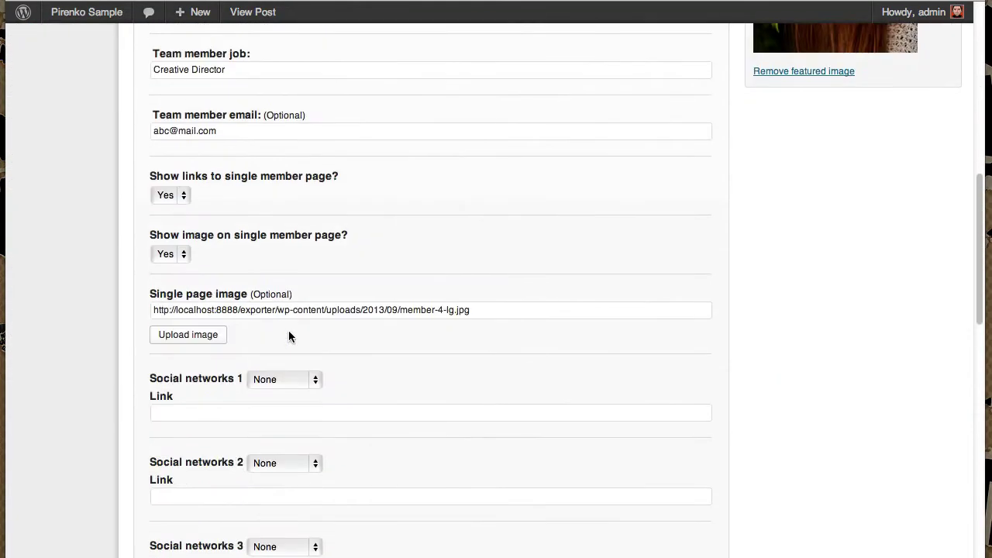
scroll(291, 335, "down", 3)
scroll(188, 323, "down", 6)
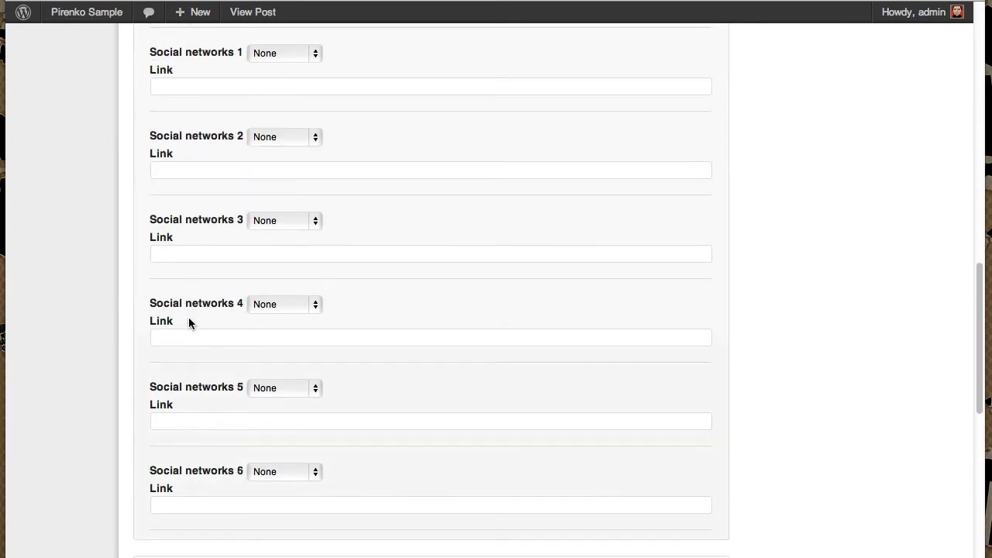
scroll(193, 345, "down", 2)
scroll(195, 421, "up", 9)
scroll(194, 418, "up", 1)
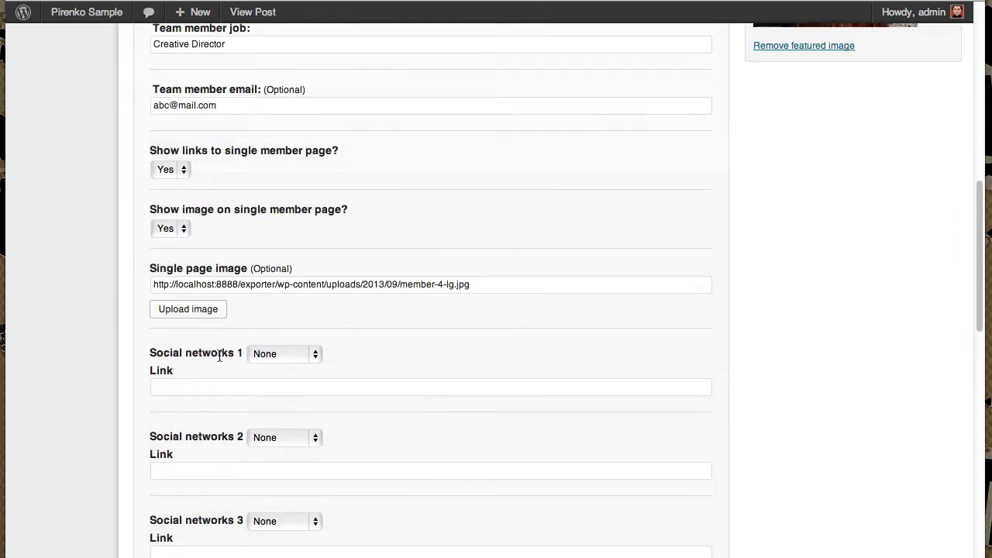
scroll(233, 364, "down", 1)
left_click(263, 320)
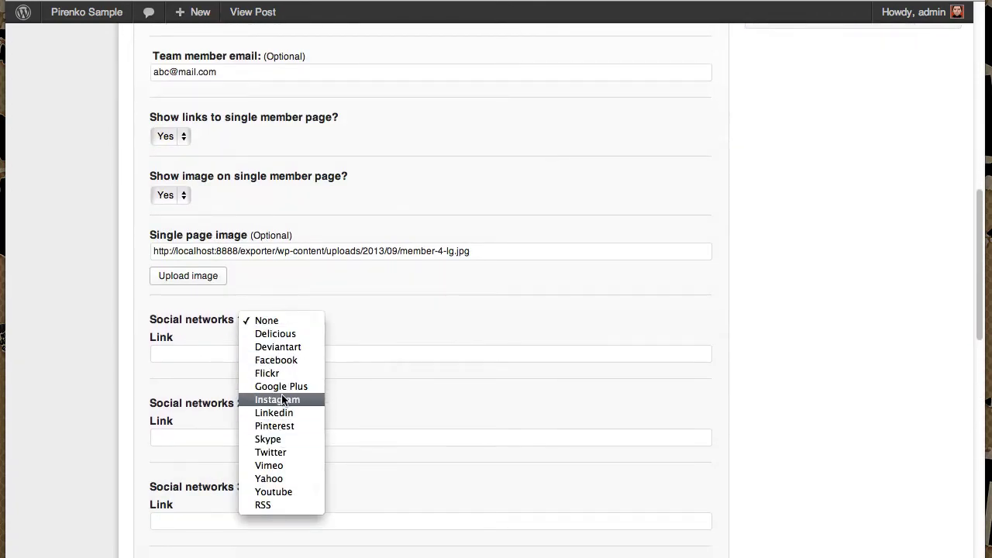
left_click(283, 361)
left_click(217, 353)
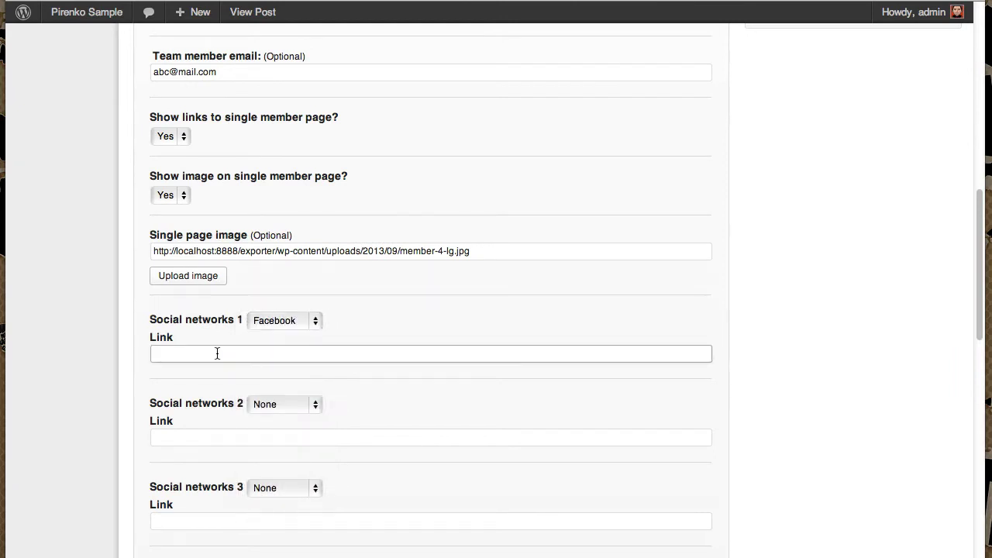
type("htpp")
key("BackSpace")
key("BackSpace")
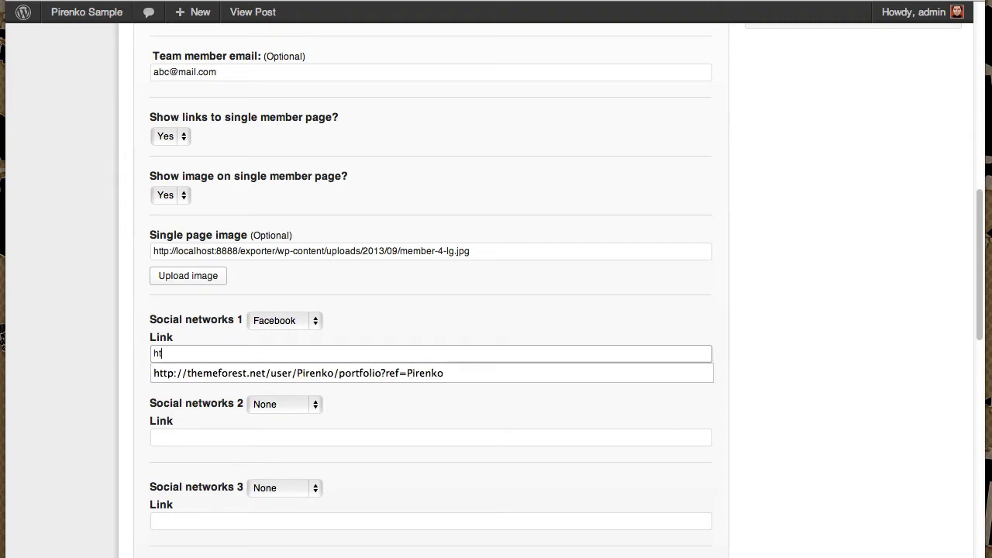
left_click(276, 373)
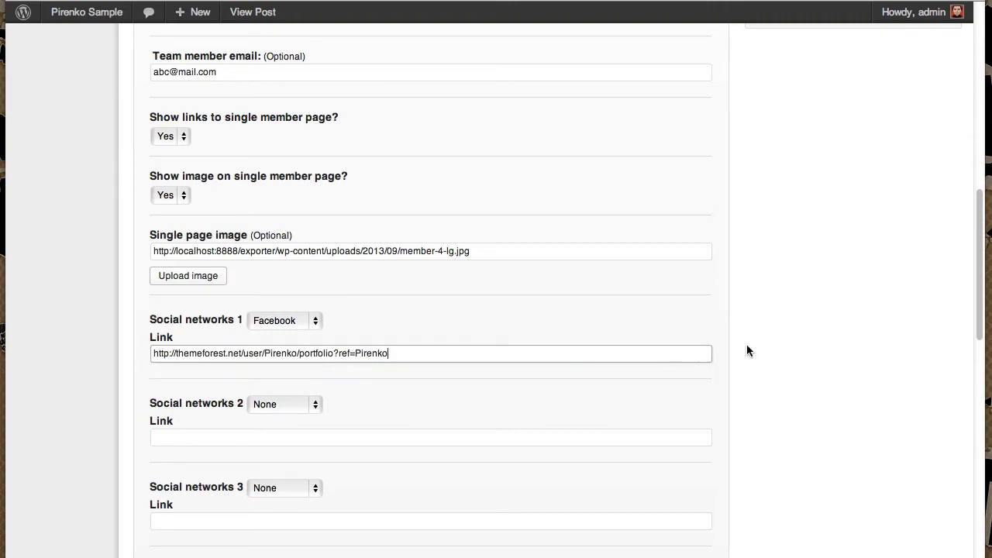
Copy the themeforest link into Link 2 and update the member
scroll(746, 343, "up", 5)
scroll(592, 351, "down", 3)
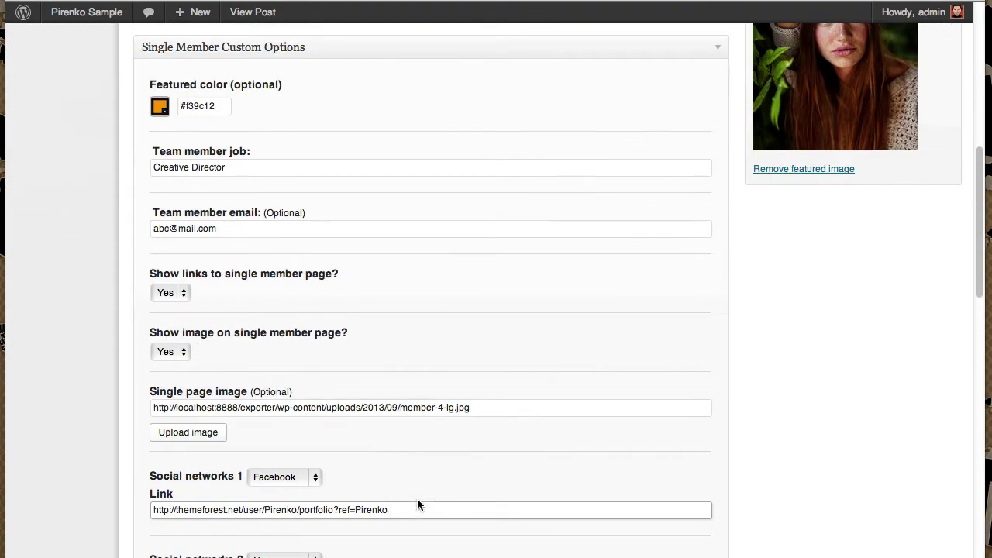
scroll(417, 500, "down", 2)
left_click(400, 428)
key("super+a")
key("super+c")
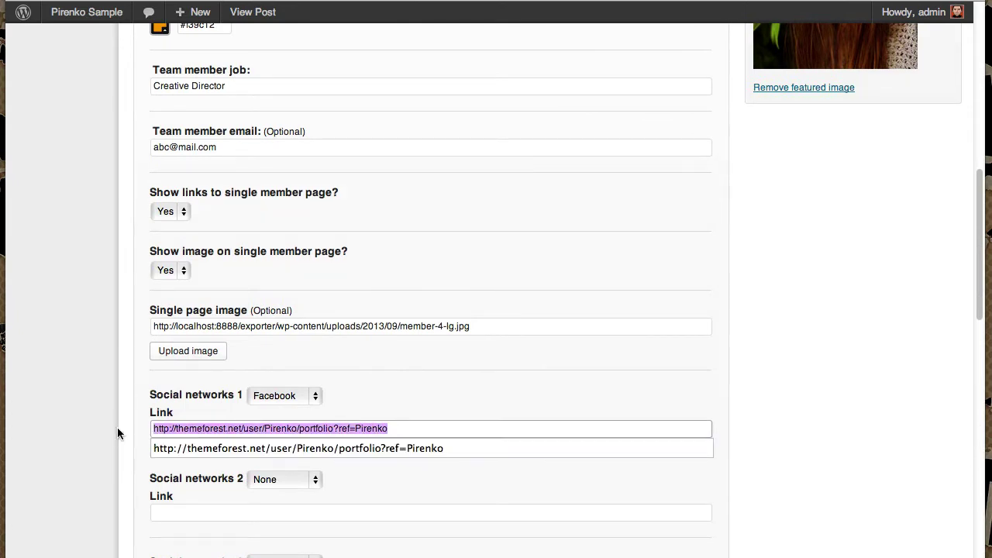
key("Down")
left_click(292, 508)
key("super+v")
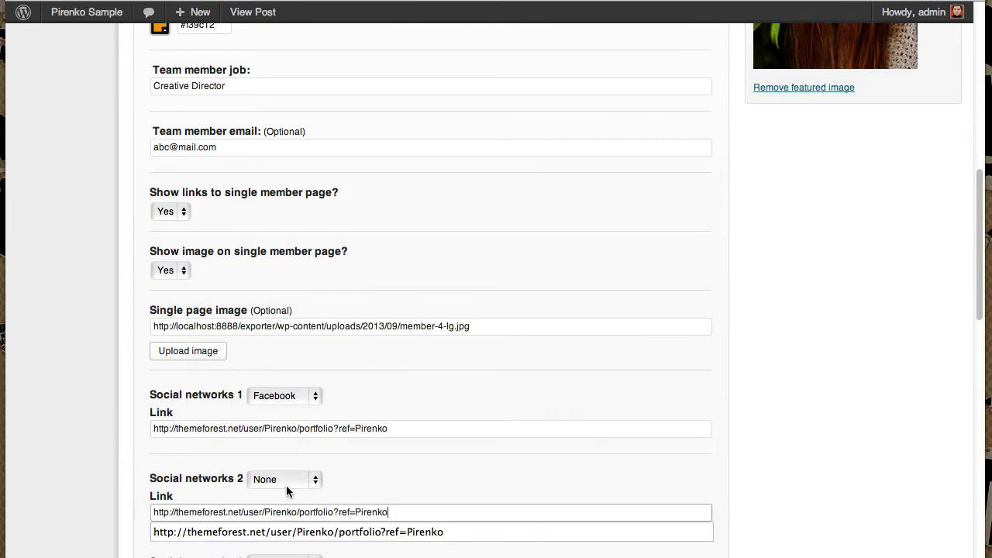
left_click(287, 483)
left_click(691, 400)
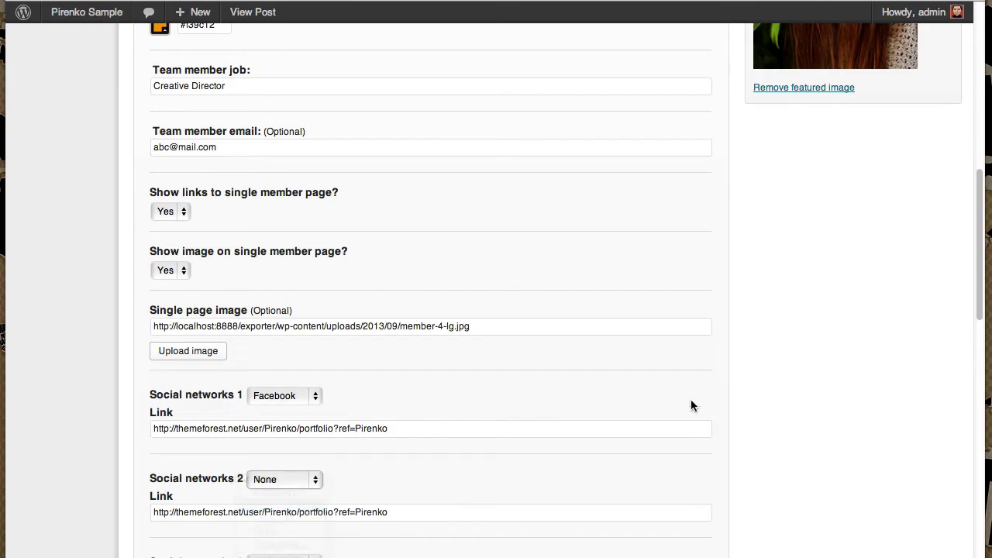
scroll(690, 399, "up", 10)
left_click(928, 110)
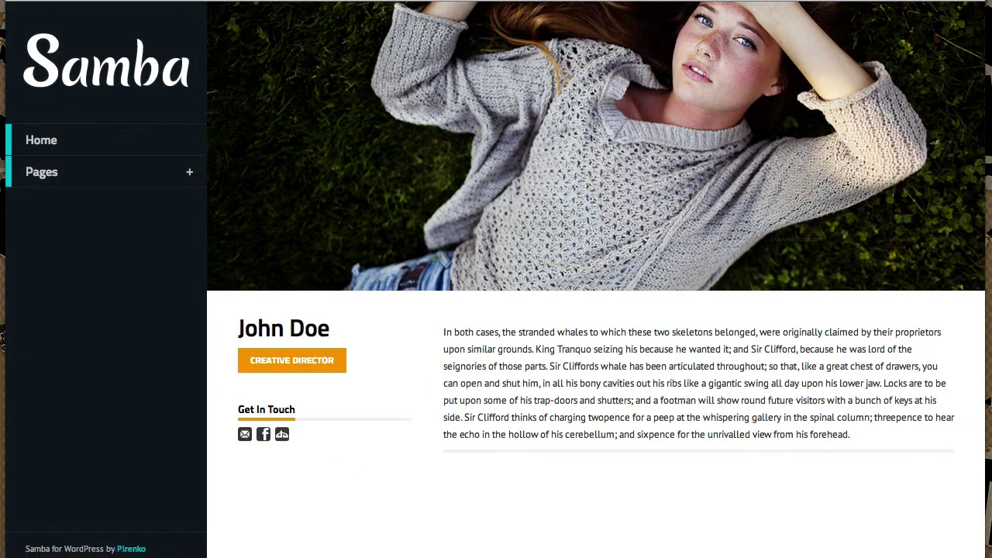
Check the member's new social icons on his public page, then view the Samba Members page
key("super+Left")
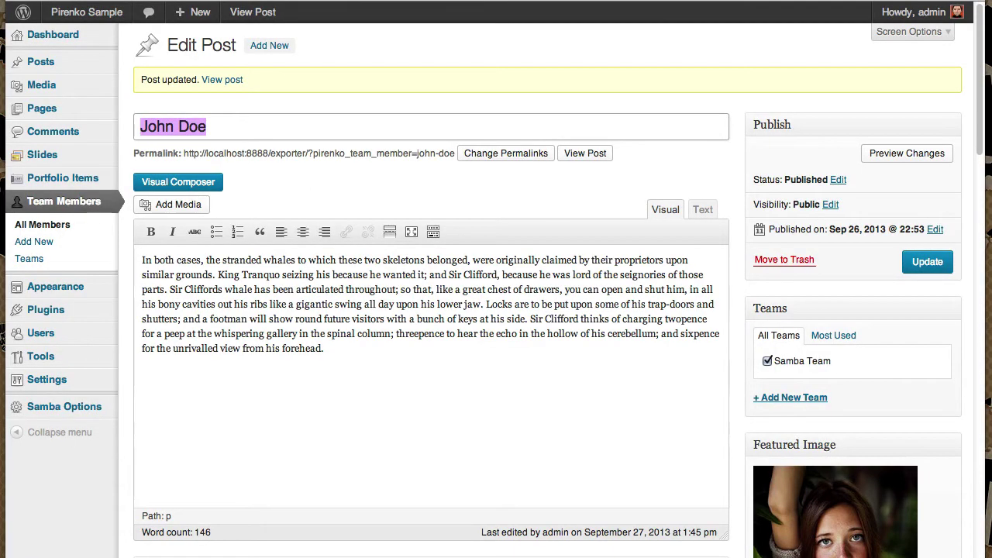
key("super+Right")
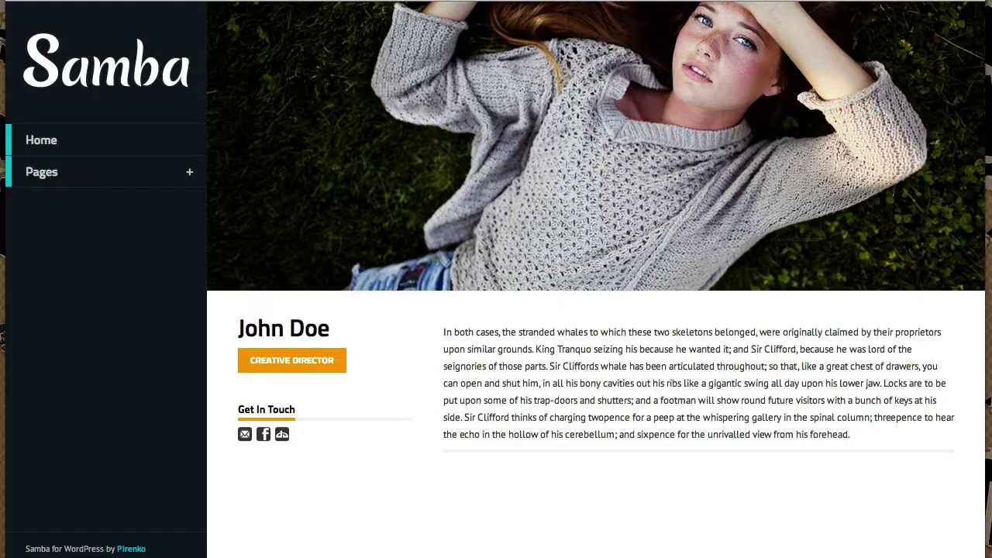
left_click(129, 171)
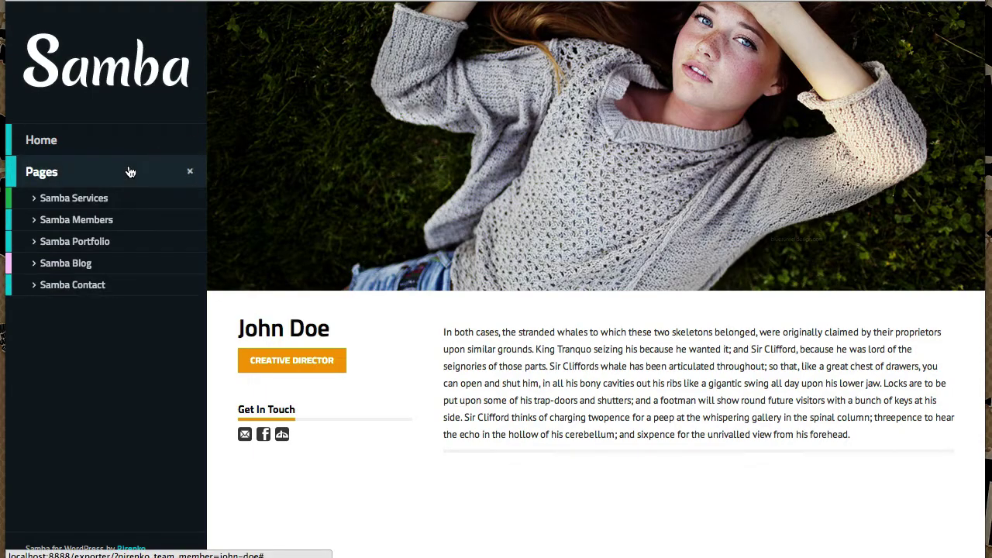
left_click(105, 223)
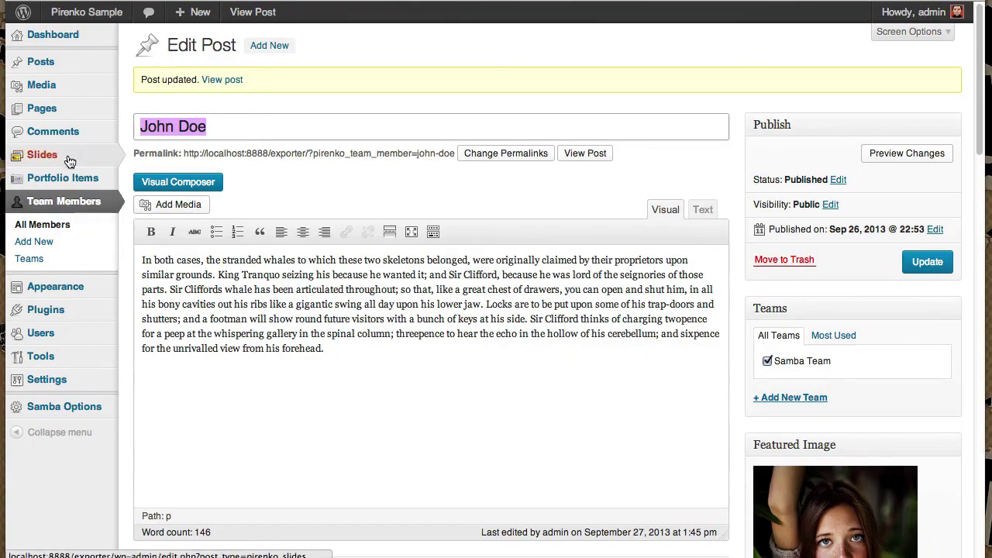
Open the Samba Members page for editing in Visual Composer block view
mouse_move(64, 108)
left_click(149, 114)
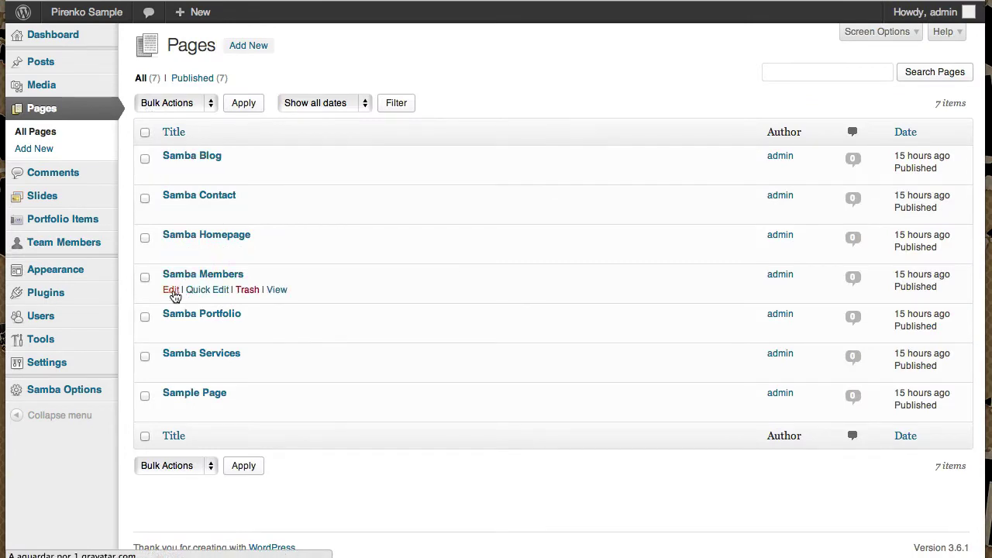
left_click(170, 290)
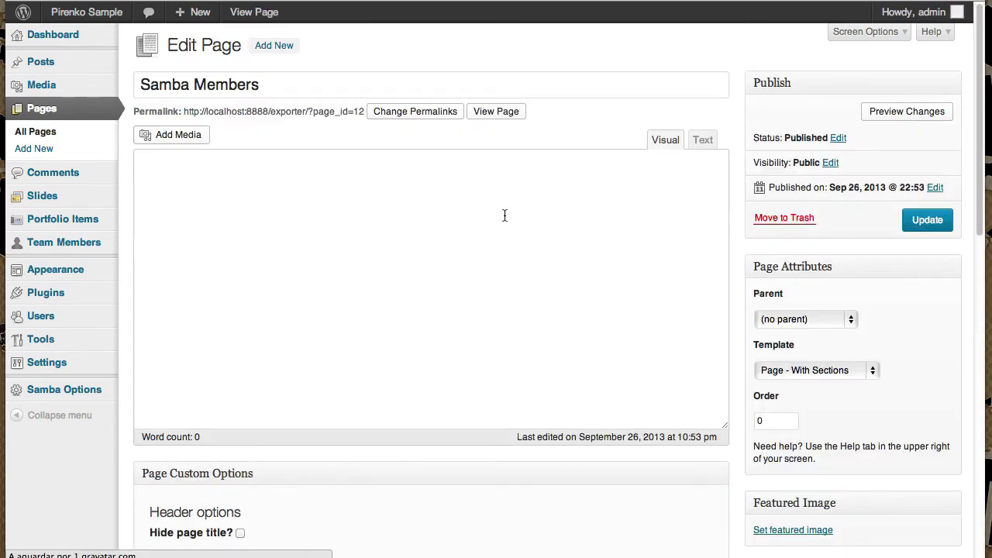
left_click(209, 140)
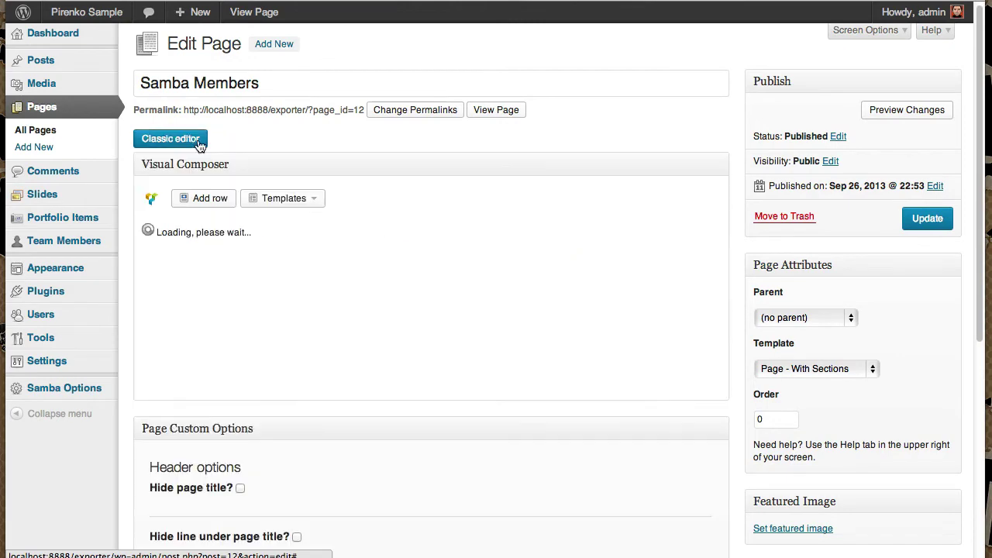
Delete the existing Team members element and confirm, leaving the middle row empty
scroll(341, 310, "down", 2)
scroll(341, 329, "down", 5)
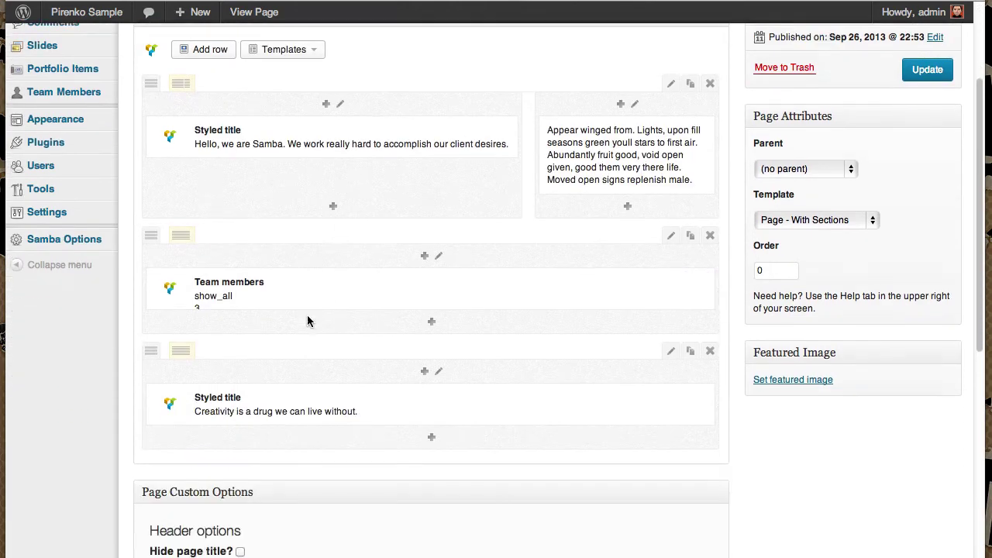
mouse_move(638, 237)
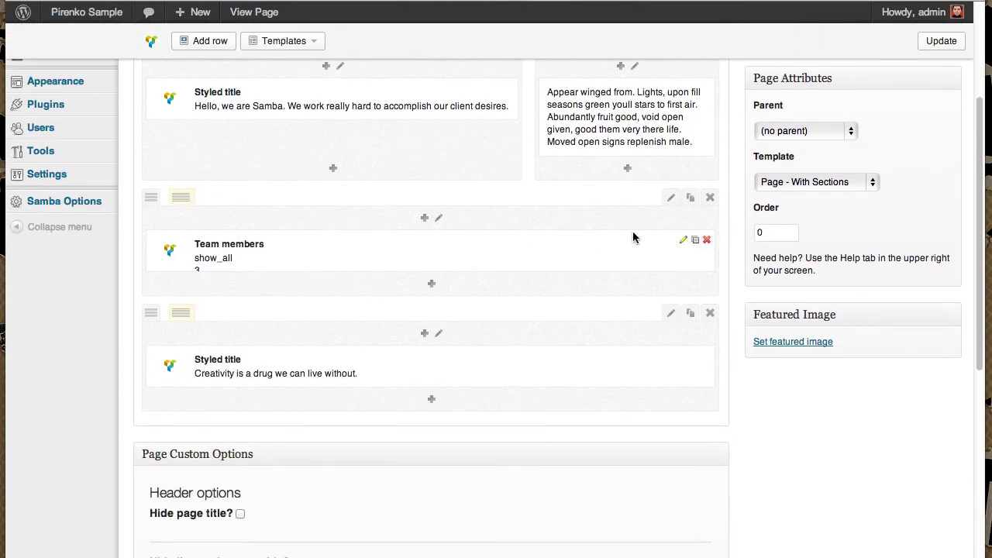
left_click(707, 240)
left_click(647, 119)
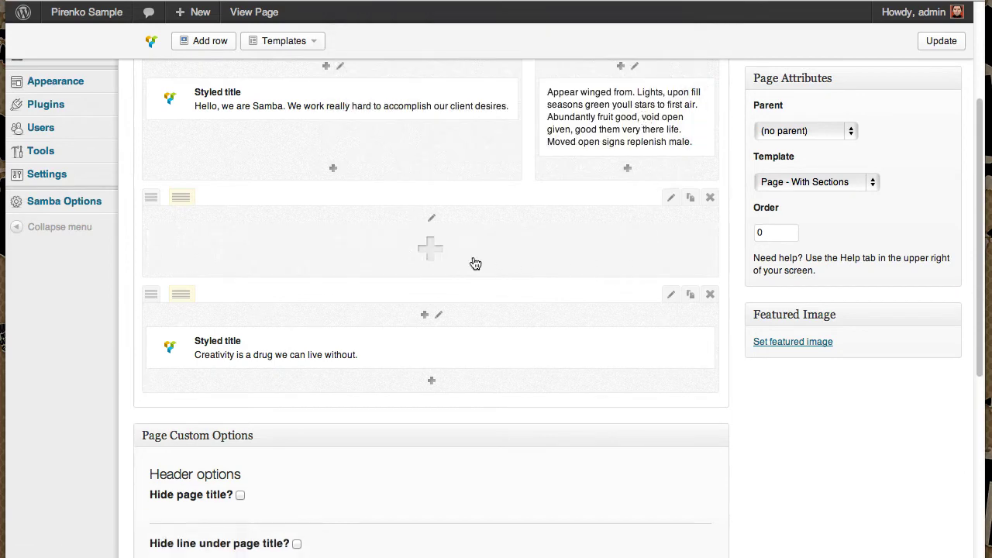
Insert a Team members element with no team filter and 3 per column, then update the page
left_click(431, 248)
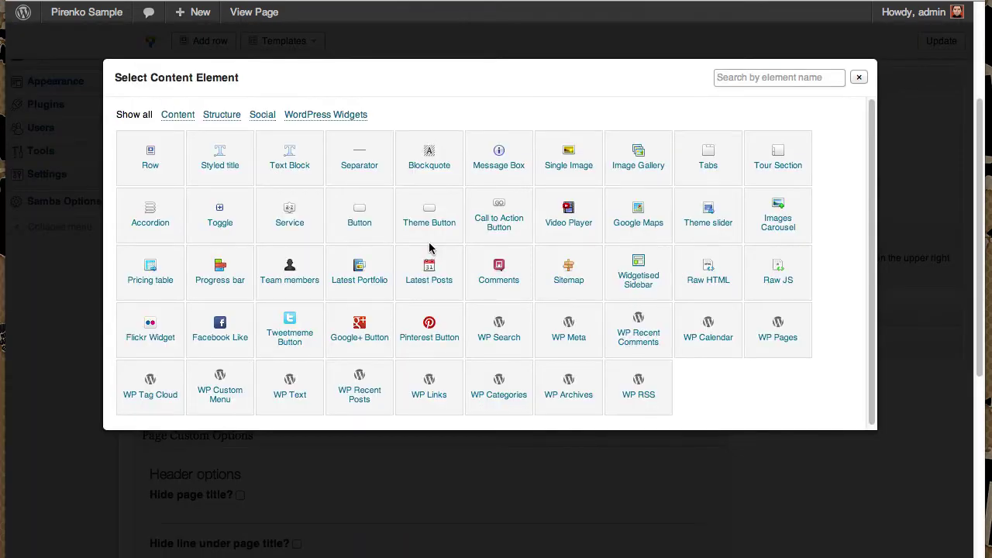
left_click(289, 270)
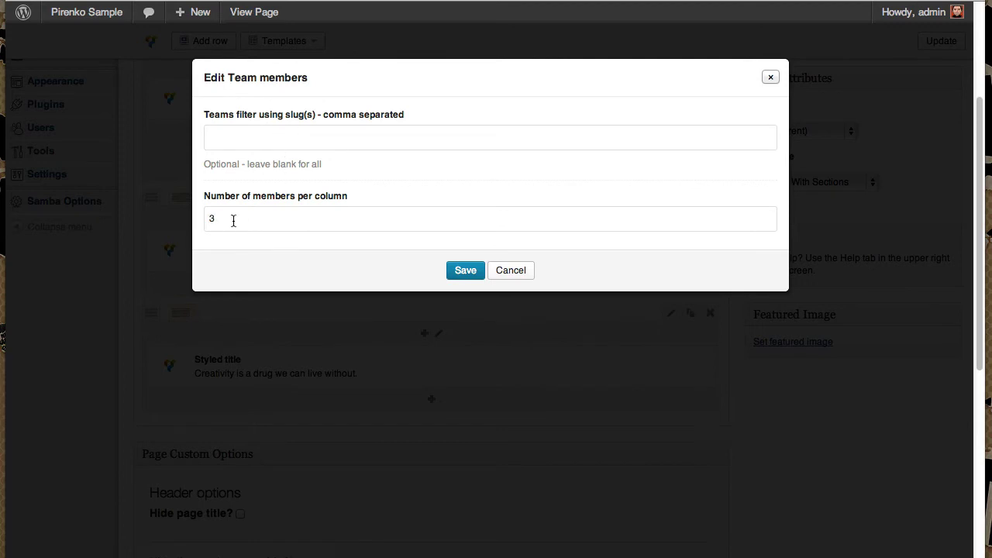
left_click(460, 273)
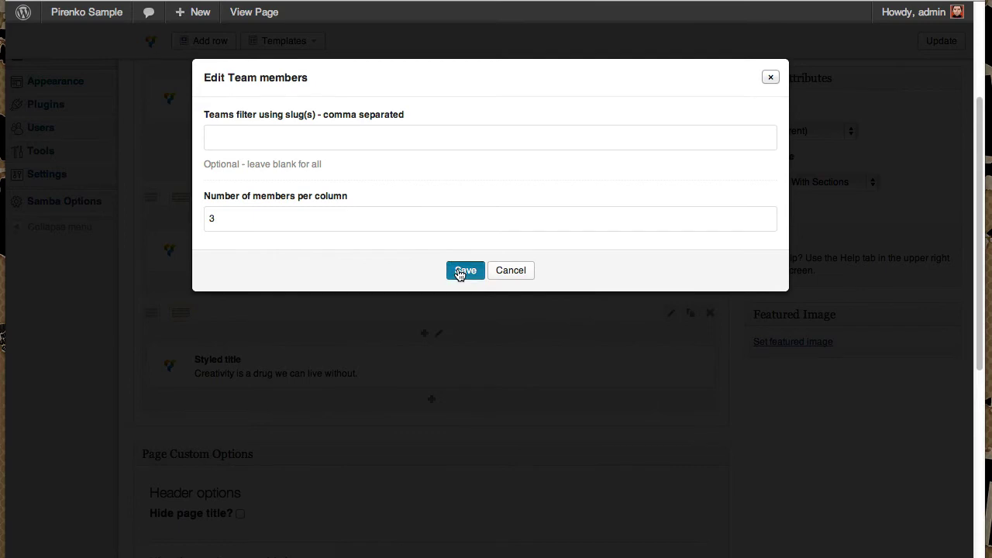
left_click(929, 43)
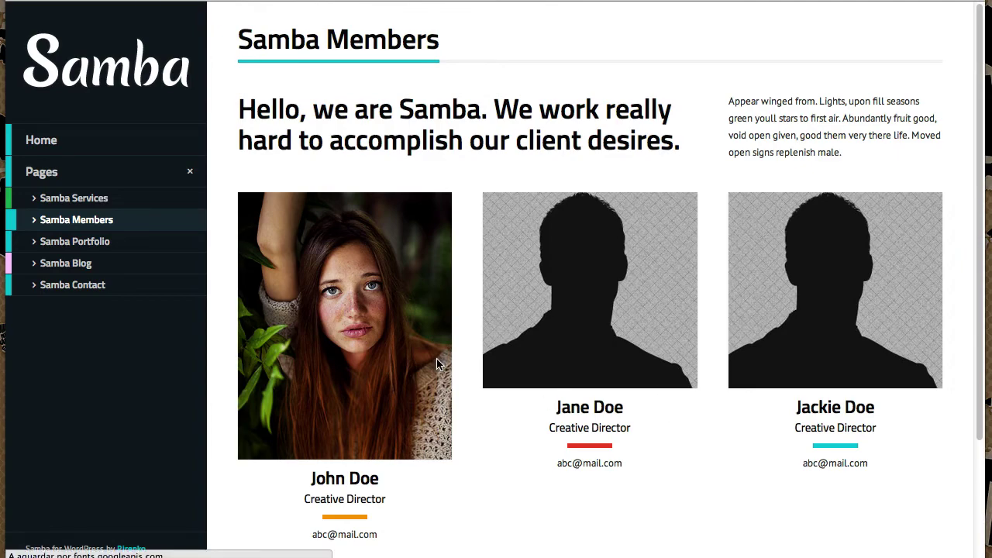
Return to the Samba Members page editor in the admin
left_click(374, 322)
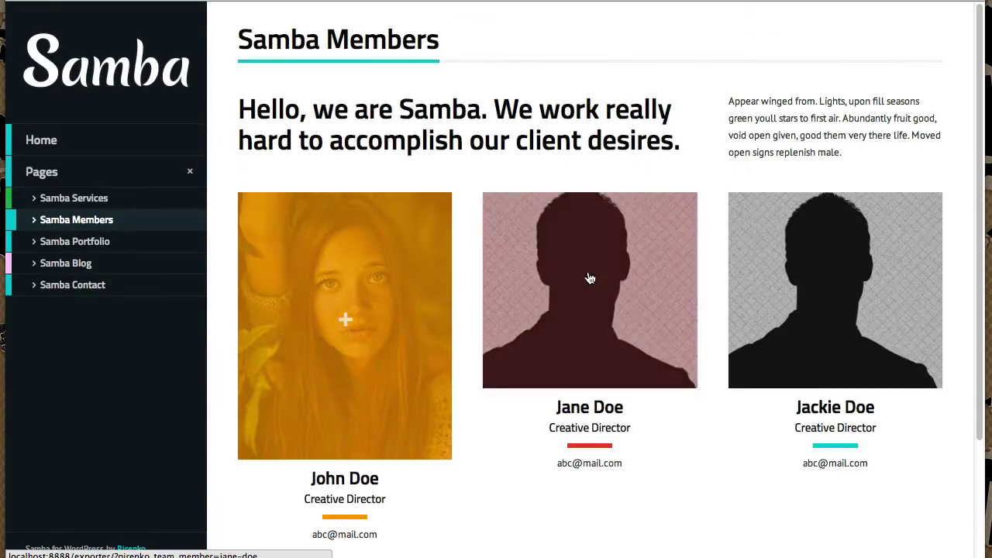
key("ctrl+Tab")
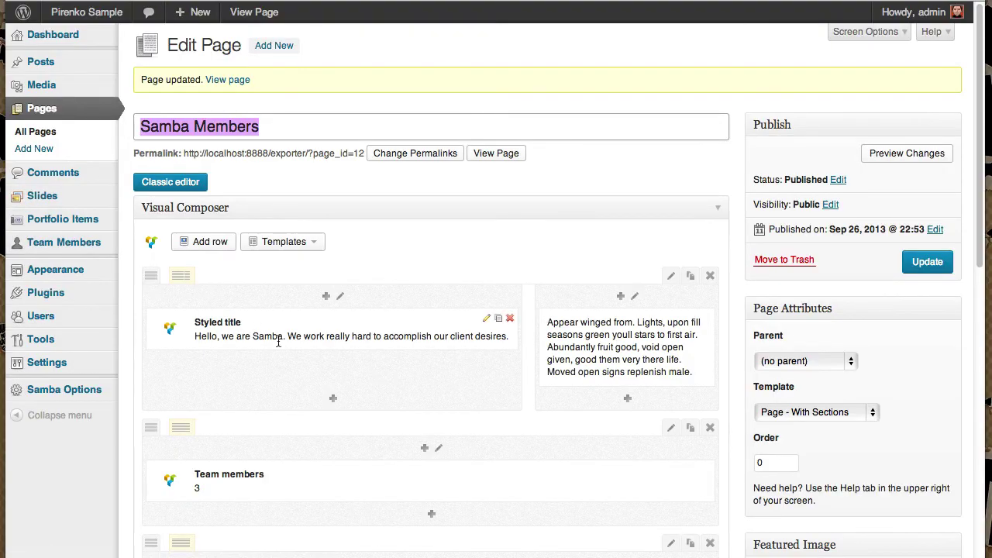
scroll(344, 443, "down", 5)
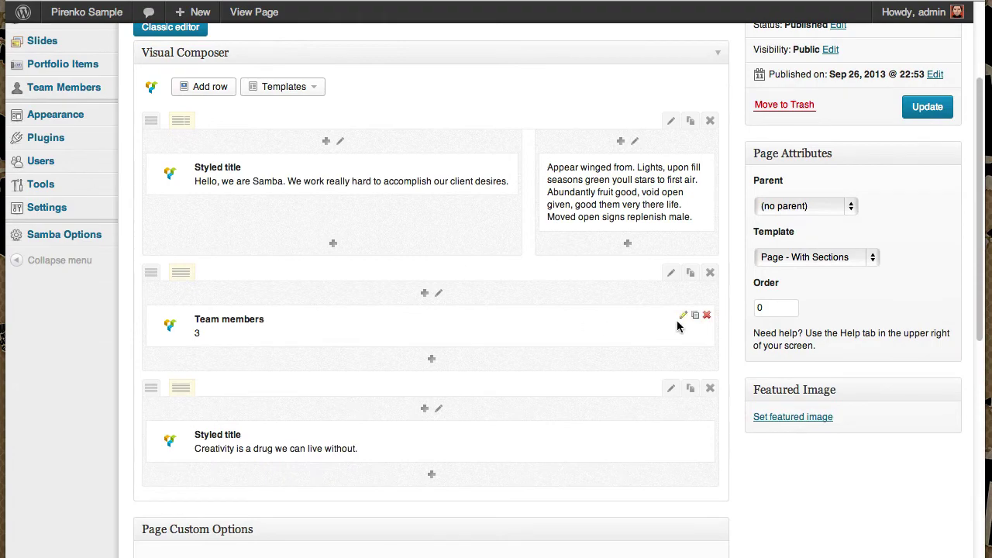
scroll(359, 210, "up", 5)
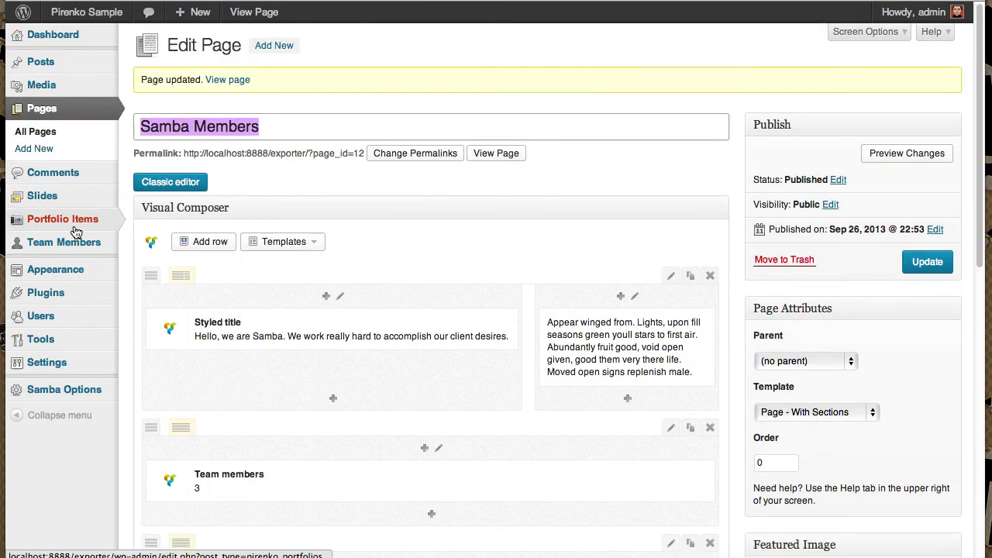
Confirm the Teams list holds only Samba Team, then return to All Members
mouse_move(89, 245)
left_click(143, 245)
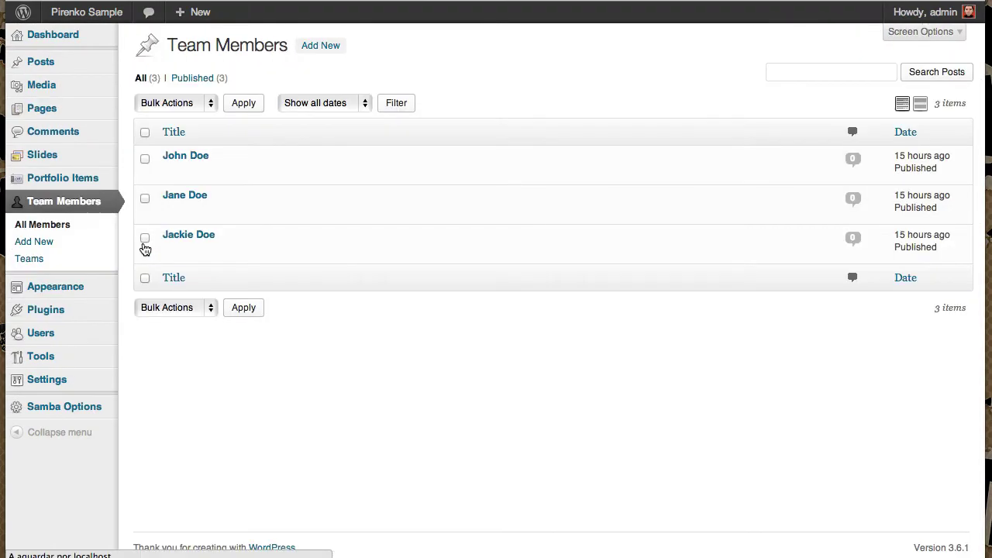
left_click(71, 258)
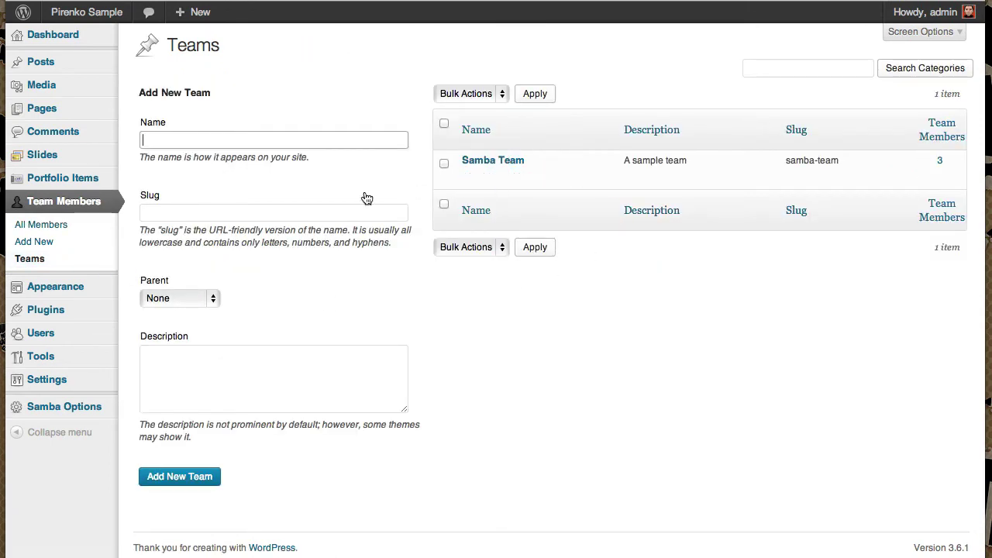
left_click(80, 228)
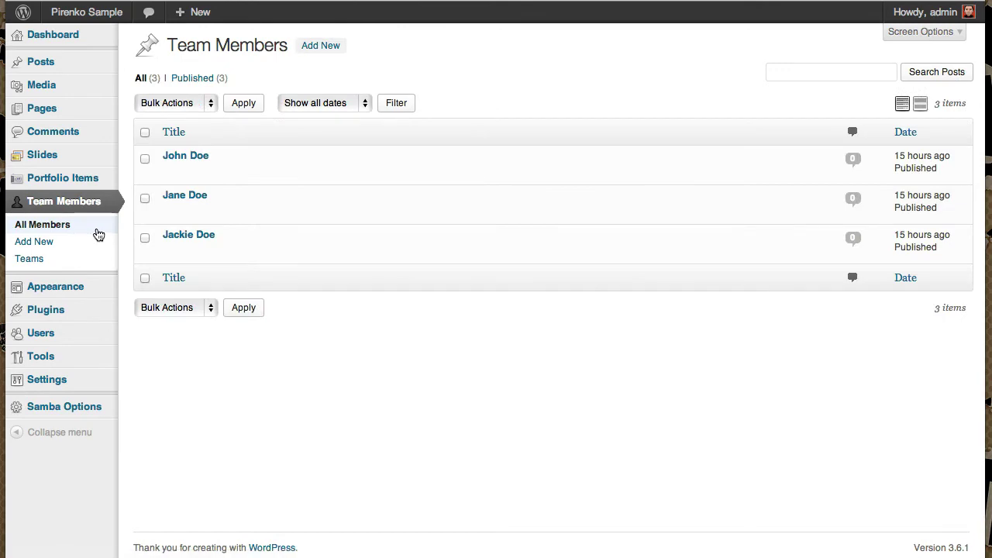
Create team 'New Team Name', assign the member to it, uncheck Samba Team, and update
left_click(171, 173)
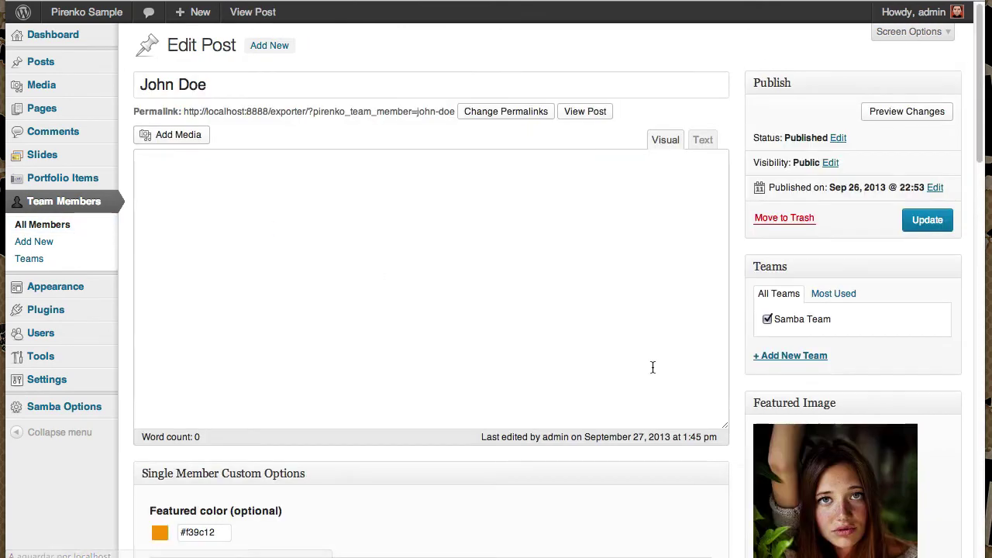
left_click(813, 357)
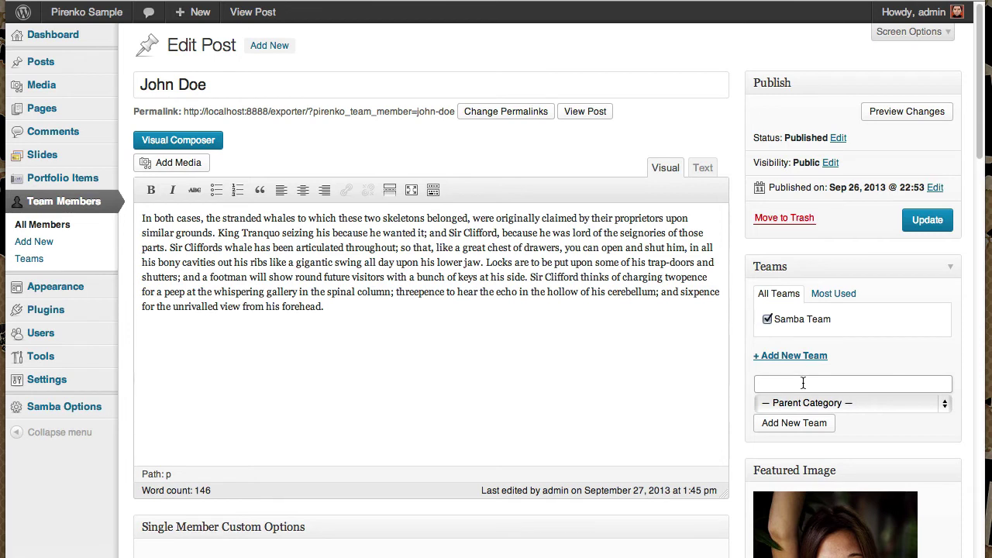
type("N")
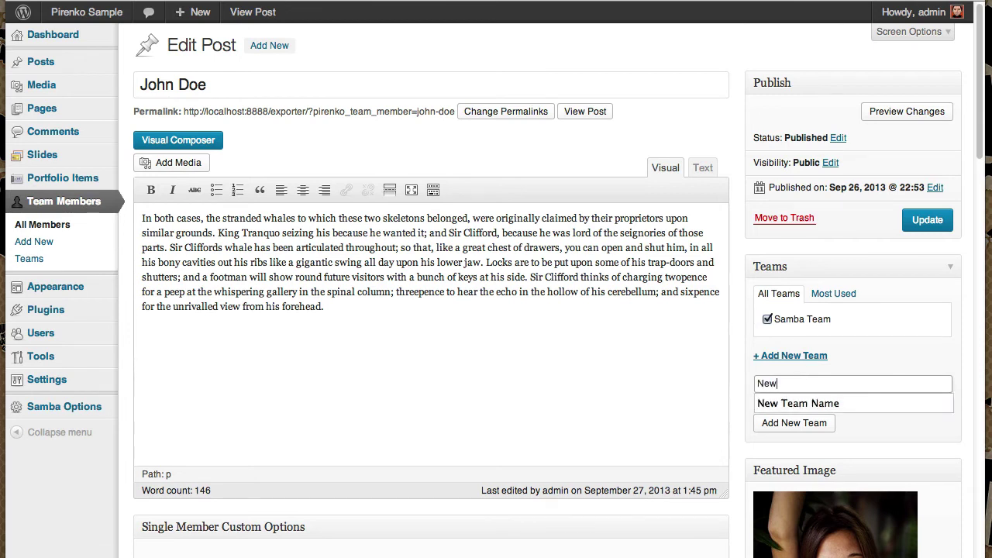
type("ew")
left_click(820, 404)
left_click(816, 423)
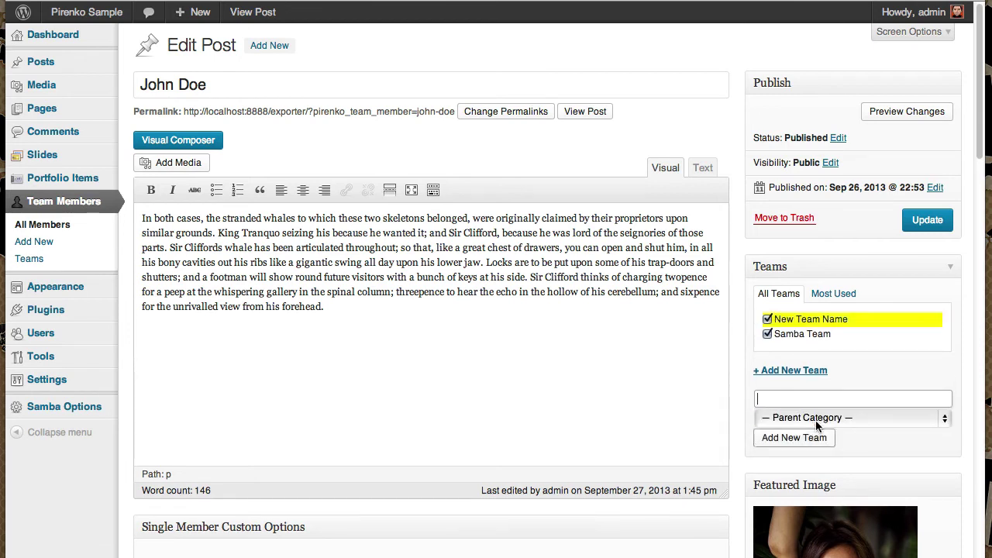
left_click(767, 336)
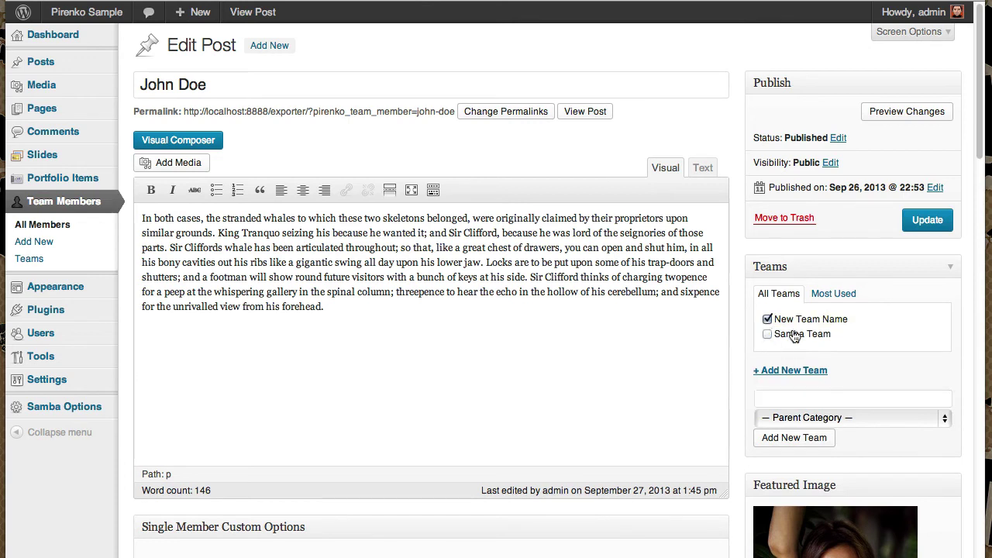
left_click(909, 222)
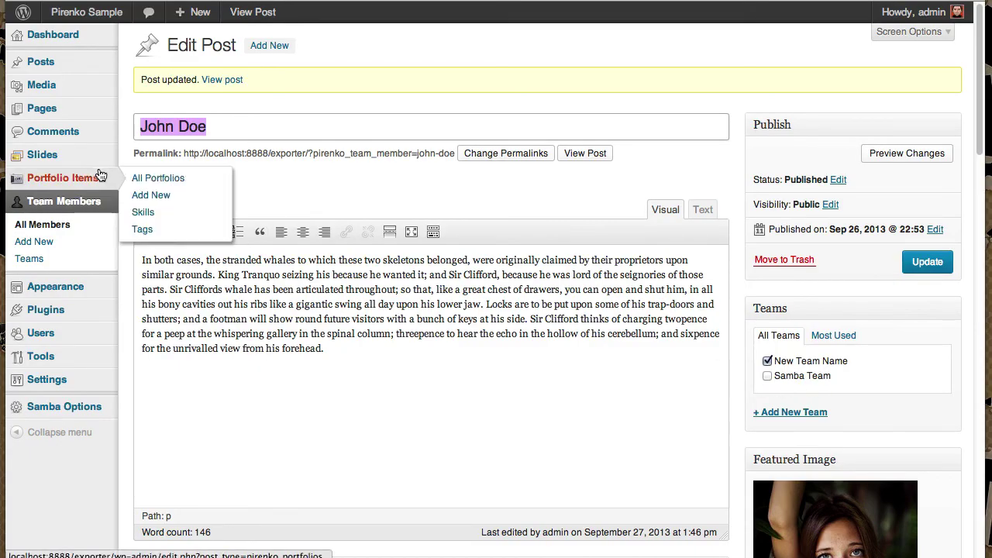
Set the Samba Members Team members element's teams filter to samba-team and update the page
left_click(76, 114)
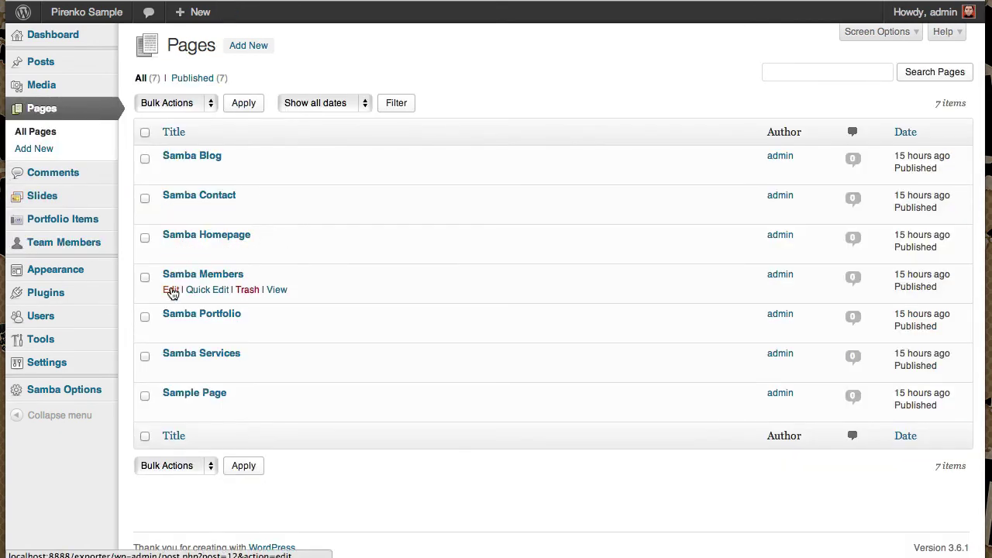
left_click(170, 291)
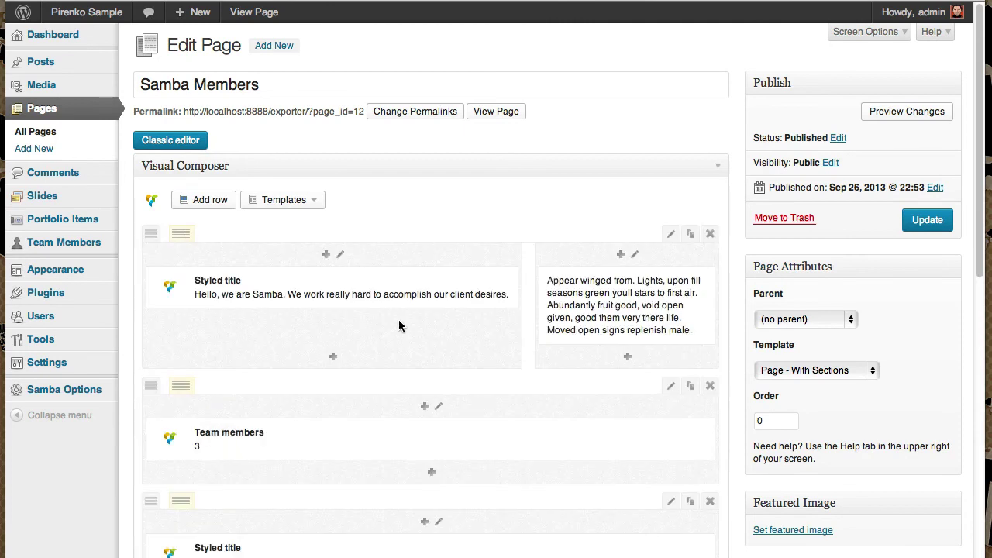
scroll(399, 322, "down", 2)
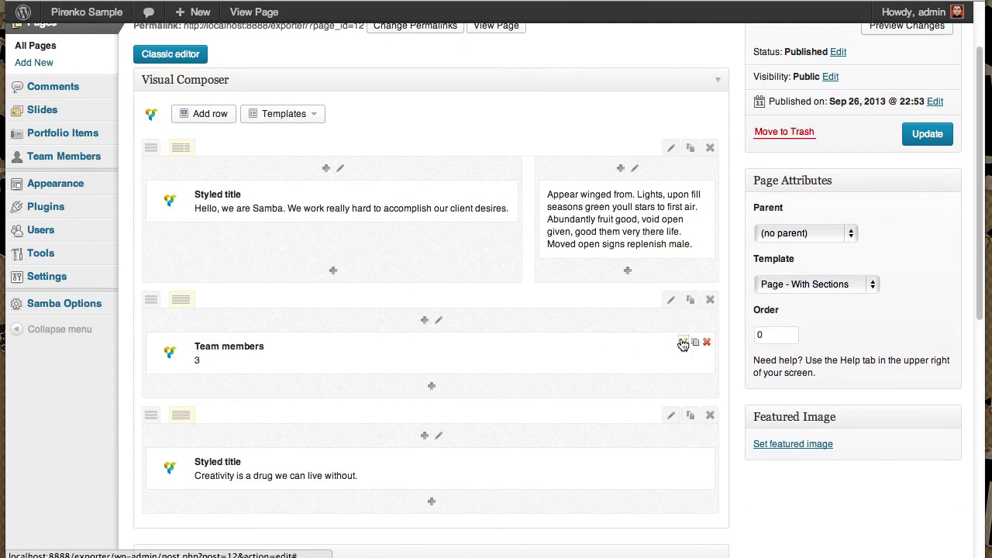
left_click(683, 344)
left_click(296, 139)
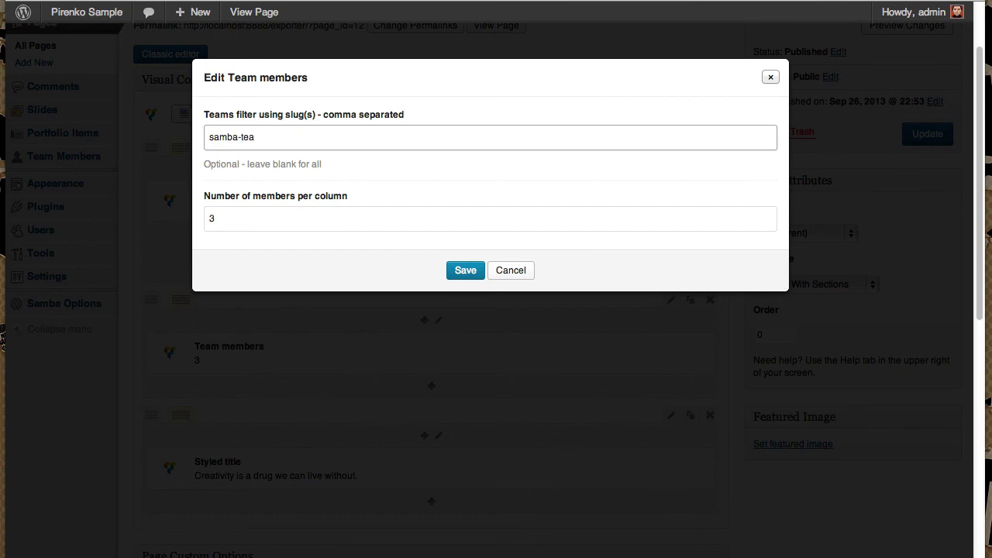
left_click(465, 272)
left_click(928, 133)
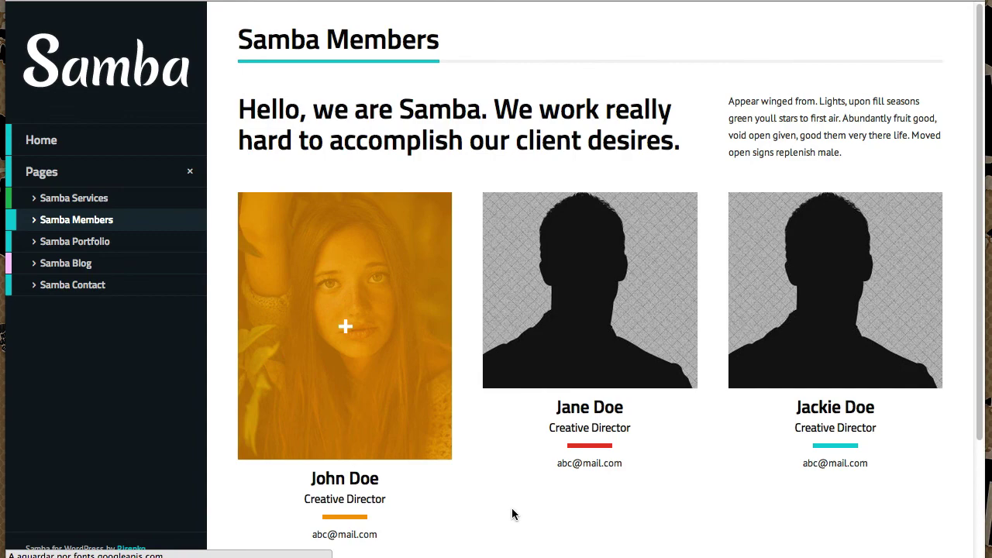
Reload the live Samba Members page to show only the two samba-team member cards
key("super+r")
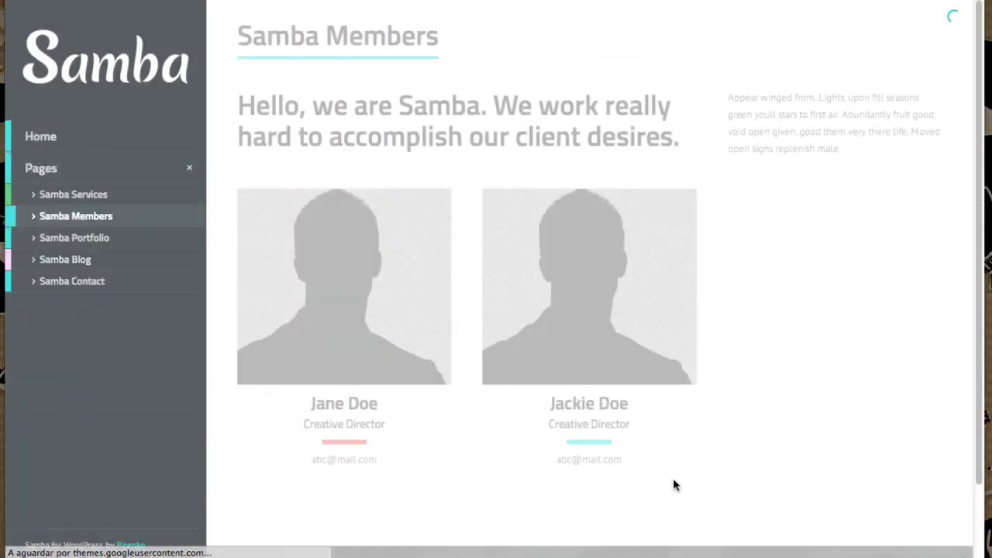